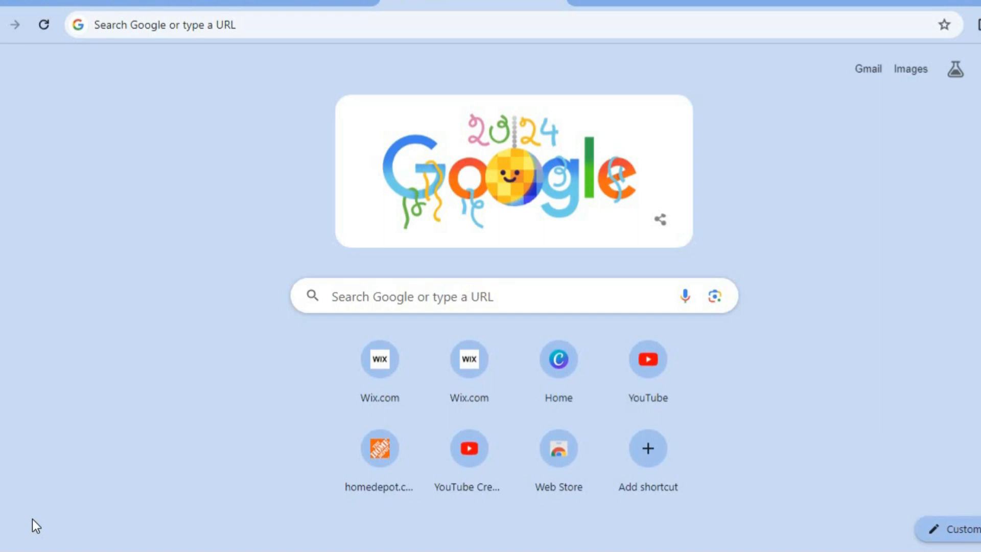
# - Create a new site from the Editor X sites list, choosing the Wix platform and setup without AI
pyautogui.click(261, 3)
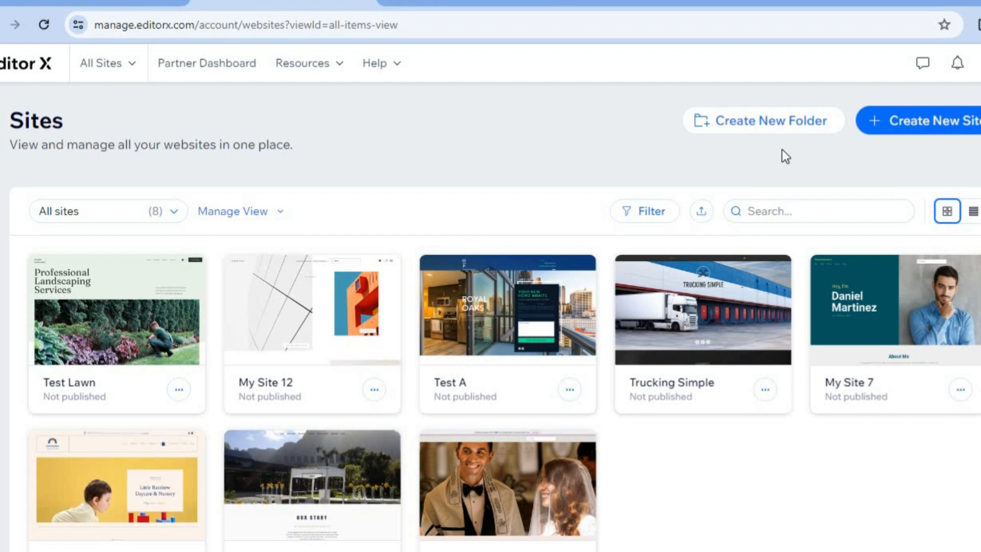
pyautogui.click(894, 134)
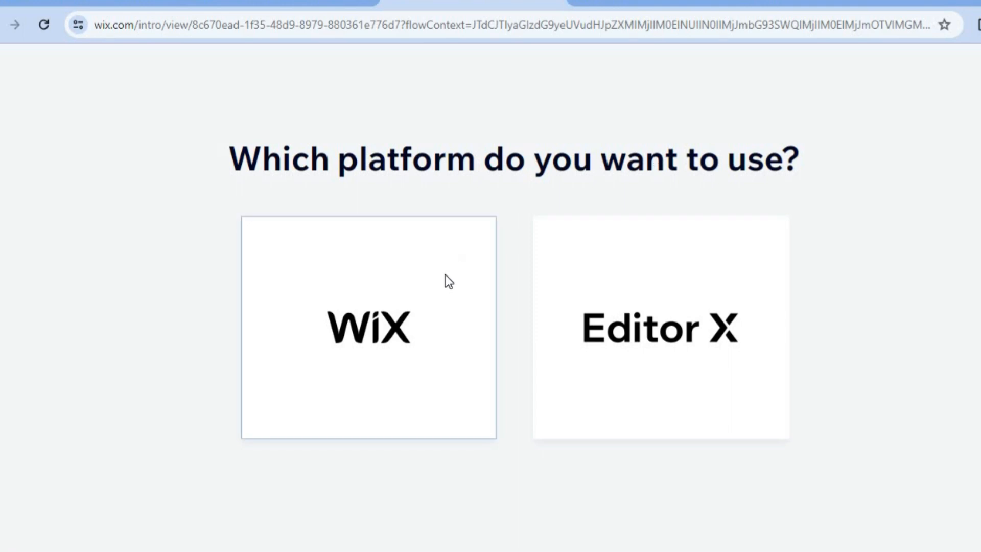
pyautogui.click(446, 276)
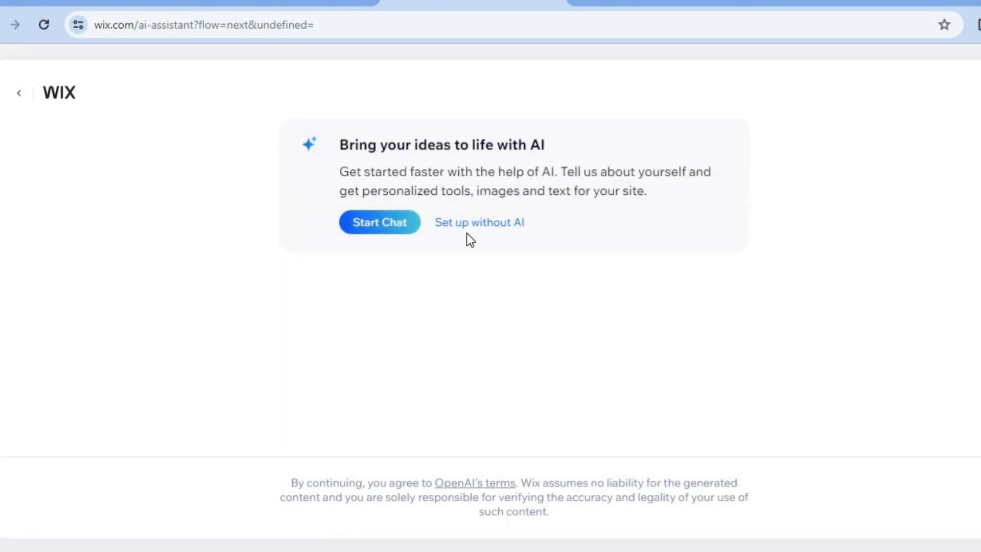
pyautogui.click(470, 227)
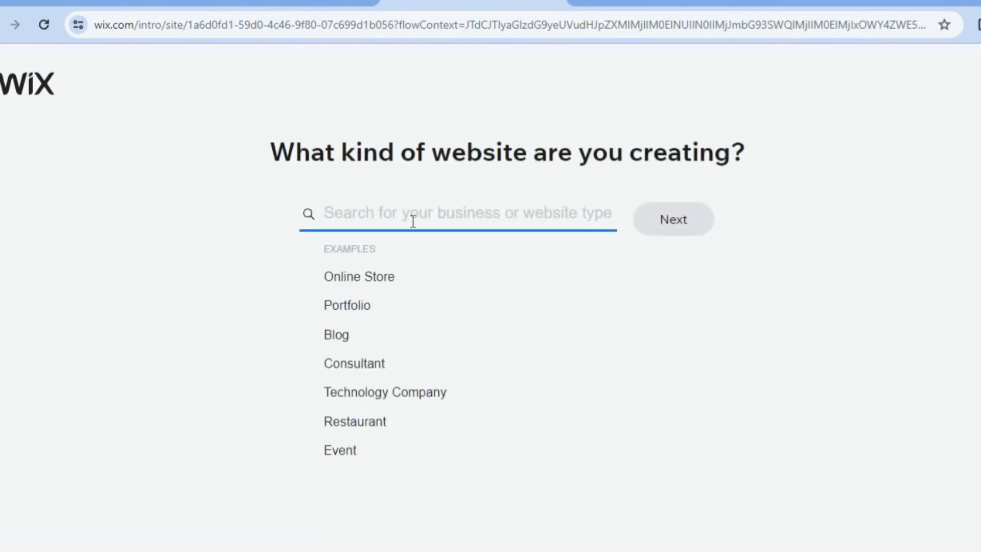
# - Search the website types for SUBSC and set the new site's type to Subscription Box
pyautogui.write('S')
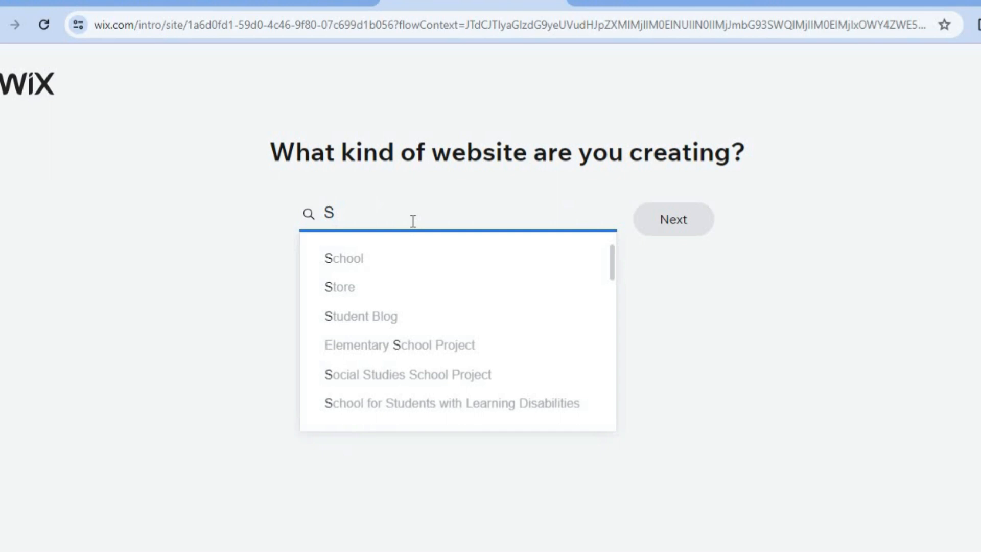
pyautogui.write('UBSC')
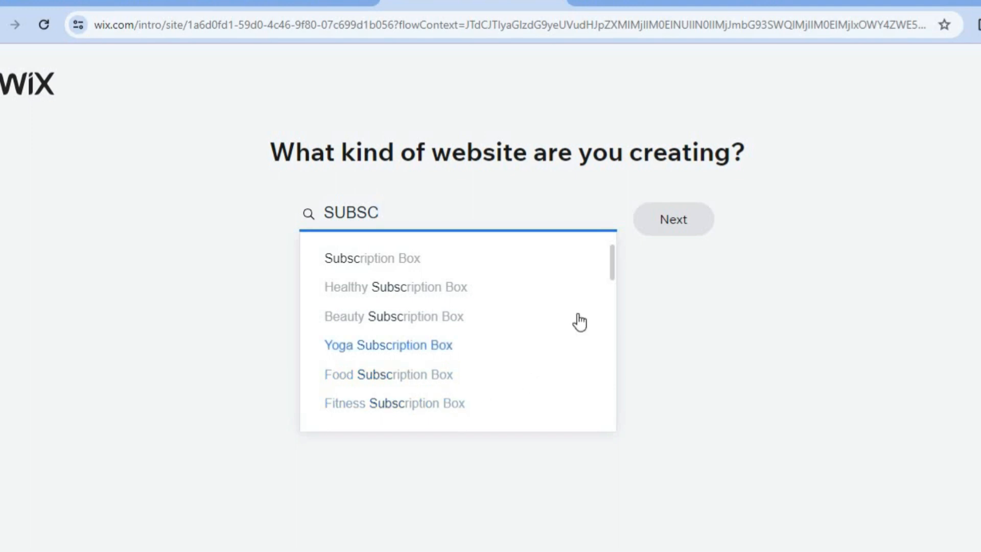
pyautogui.moveTo(612, 258)
pyautogui.mouseDown()
pyautogui.moveTo(612, 280)
pyautogui.moveTo(612, 243)
pyautogui.mouseUp()
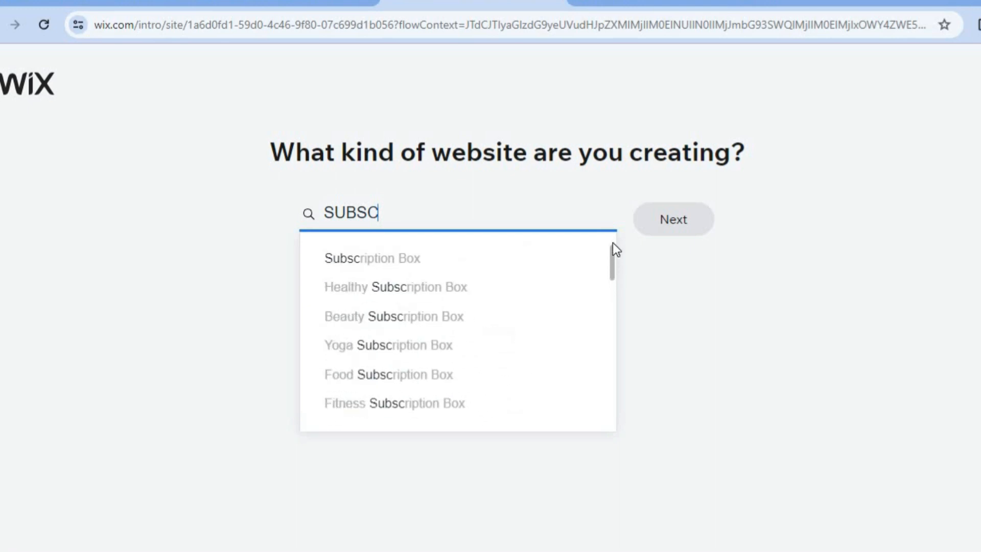
pyautogui.click(458, 262)
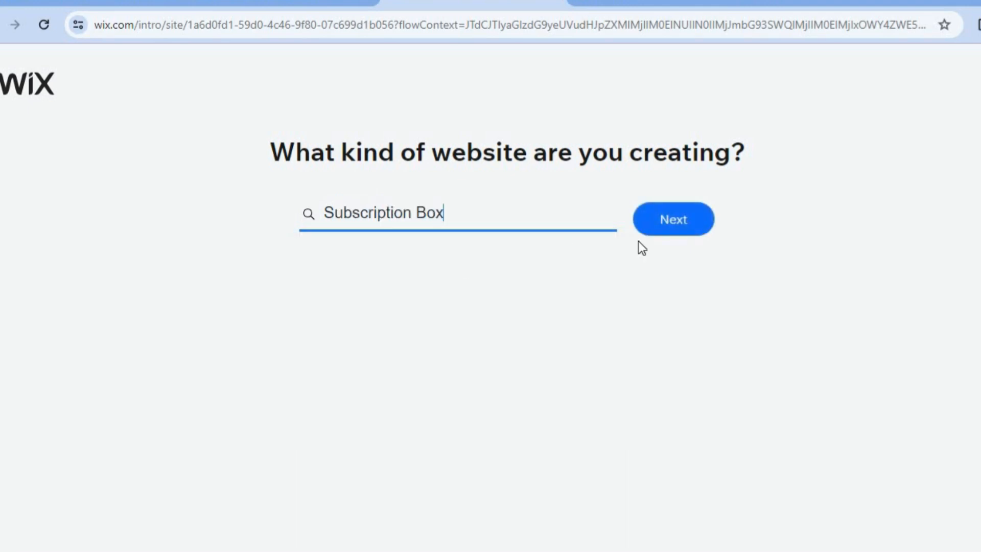
pyautogui.click(668, 230)
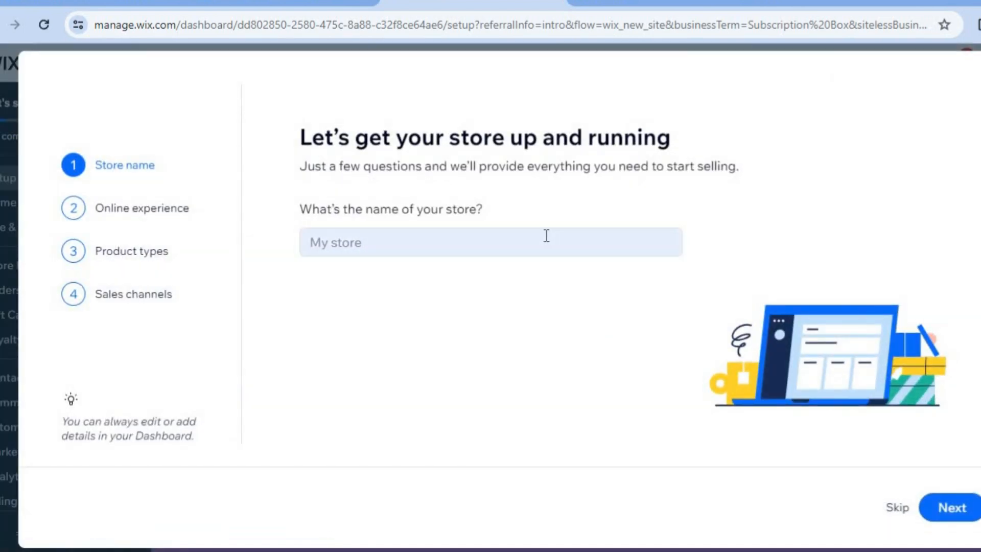
# - Name the store SUB and proceed to the online experience question
pyautogui.click(546, 235)
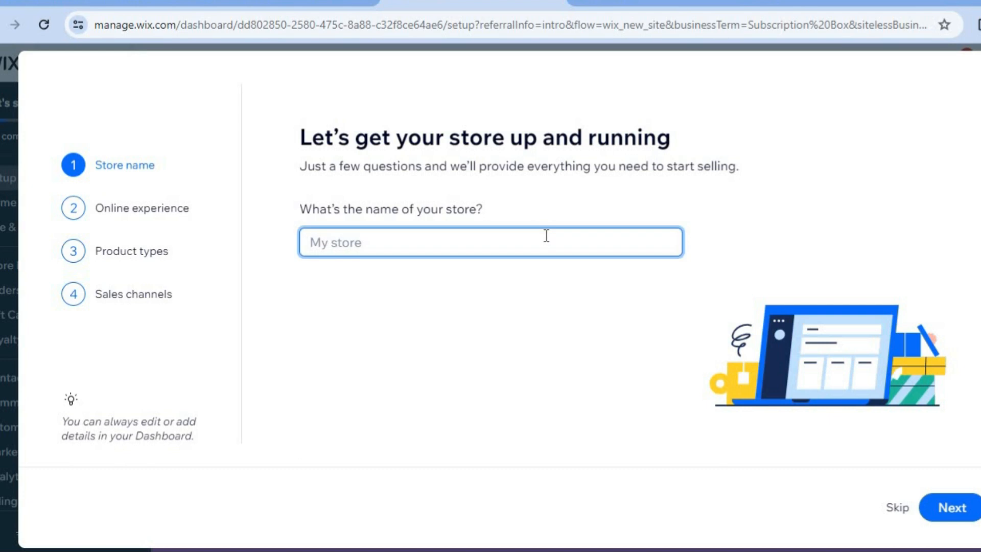
pyautogui.write('SUB')
pyautogui.click(965, 509)
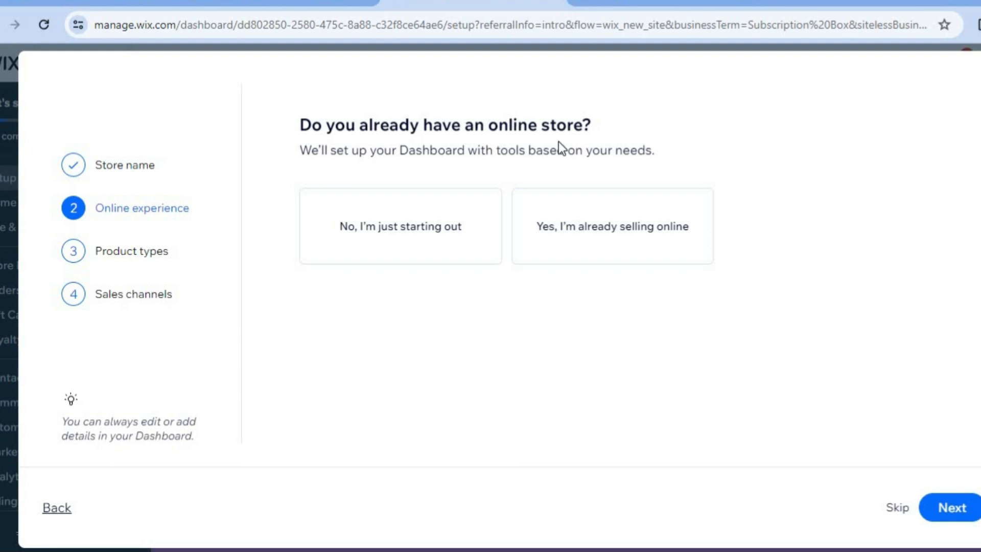
# - Complete the store questionnaire with just starting out, physical products and the online store channel, and continue to the dashboard
pyautogui.click(445, 228)
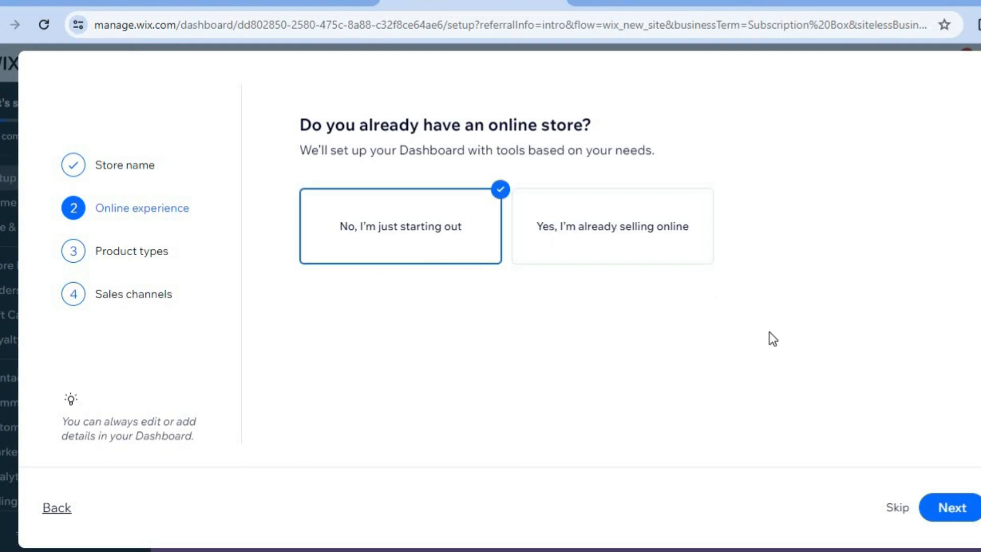
pyautogui.click(958, 517)
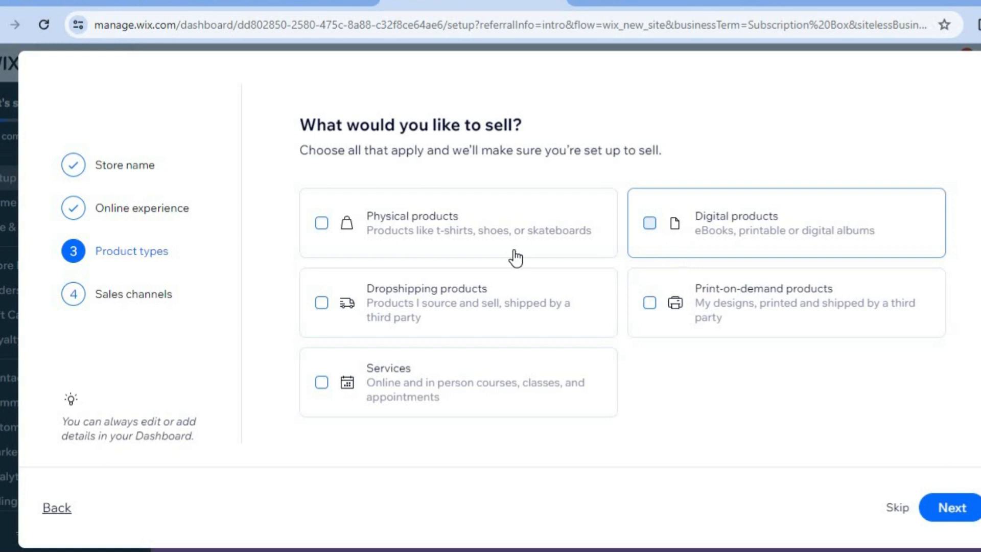
pyautogui.click(382, 230)
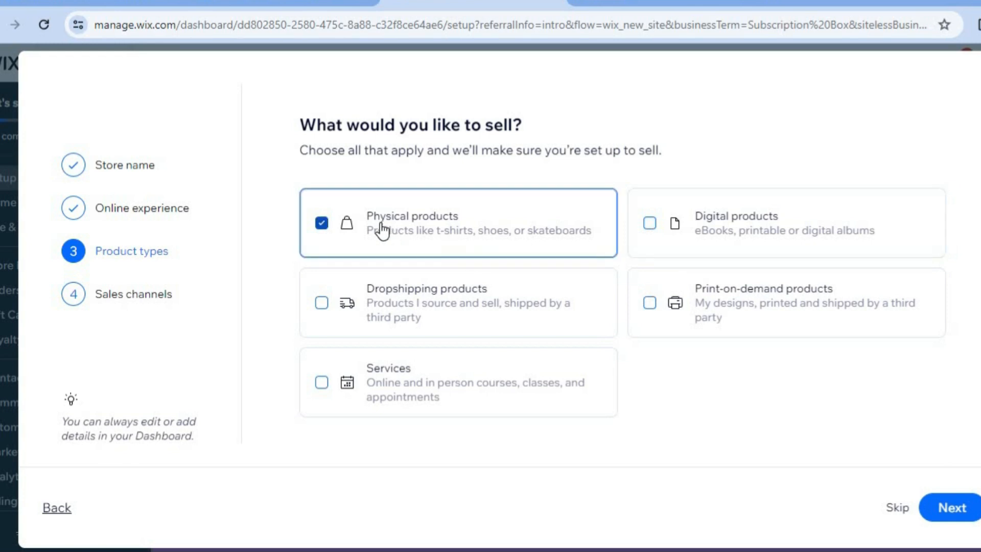
pyautogui.click(948, 513)
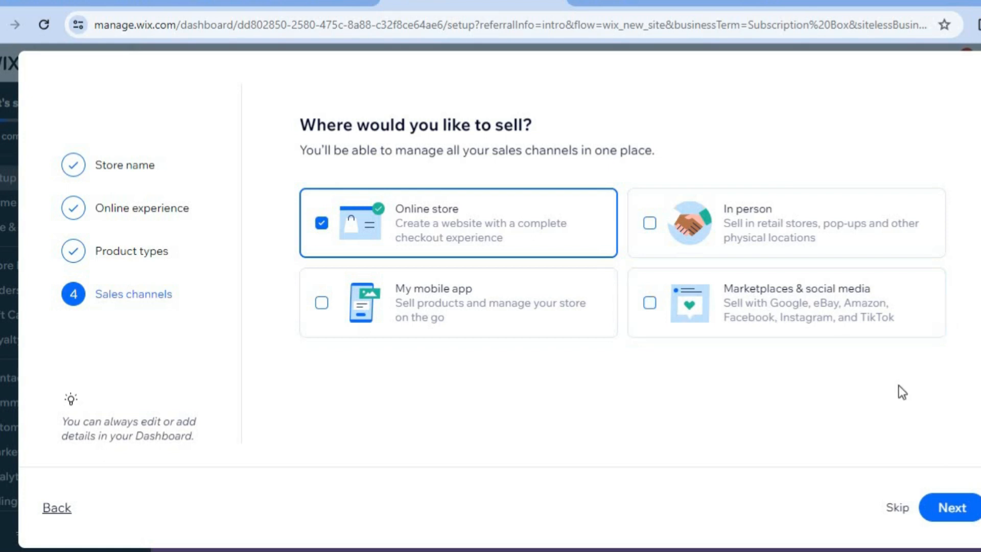
pyautogui.click(942, 513)
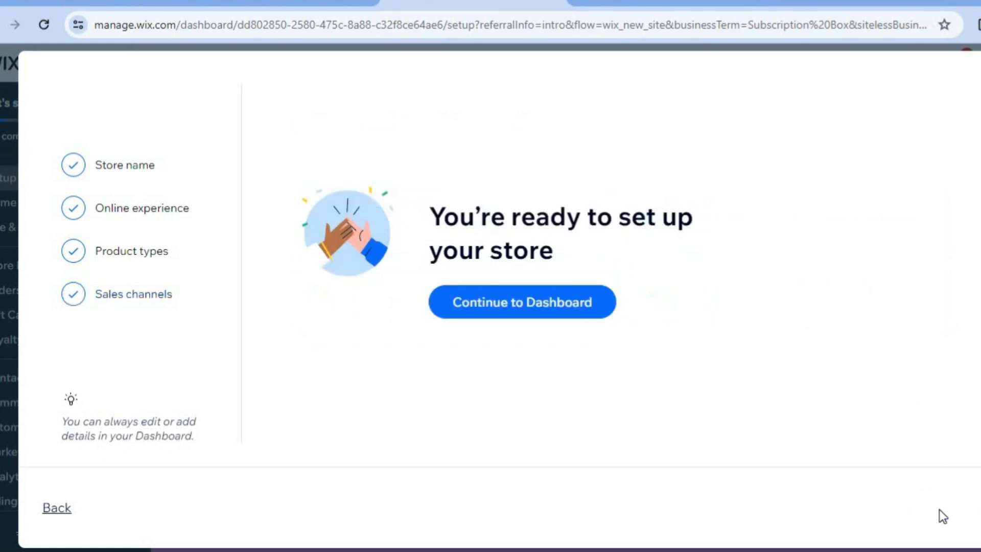
pyautogui.click(512, 301)
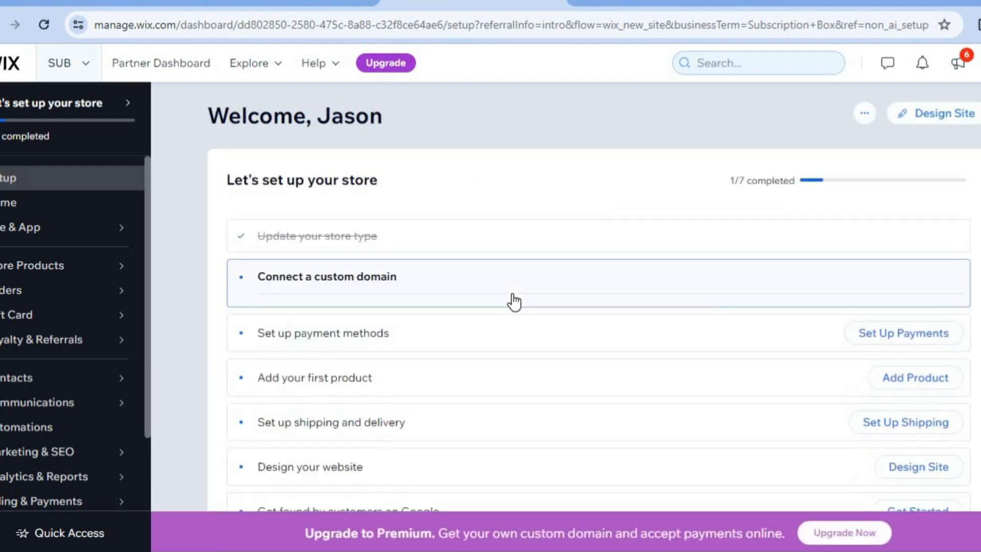
# - Open the payment methods management page from the site's billing payments section
pyautogui.click(513, 302)
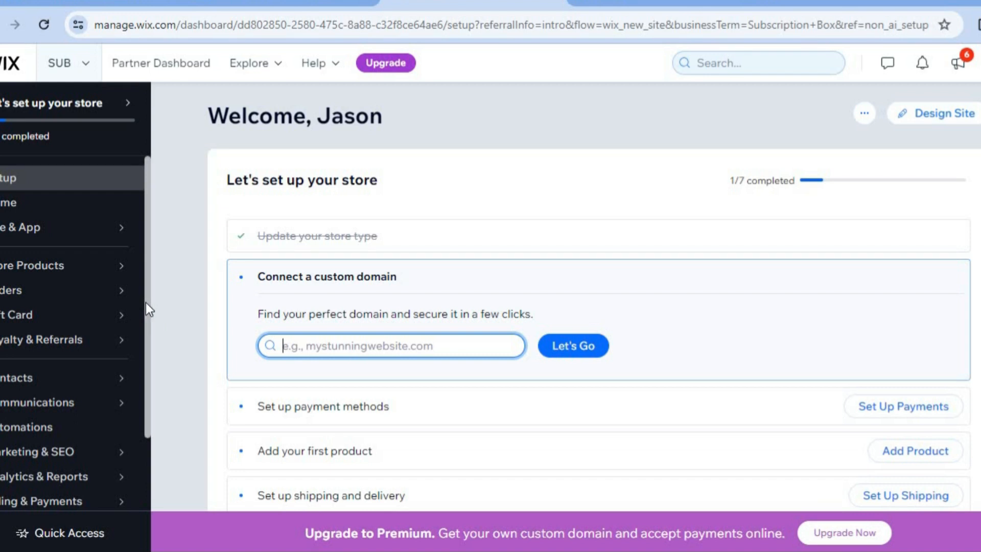
pyautogui.moveTo(148, 313); pyautogui.dragTo(156, 434)
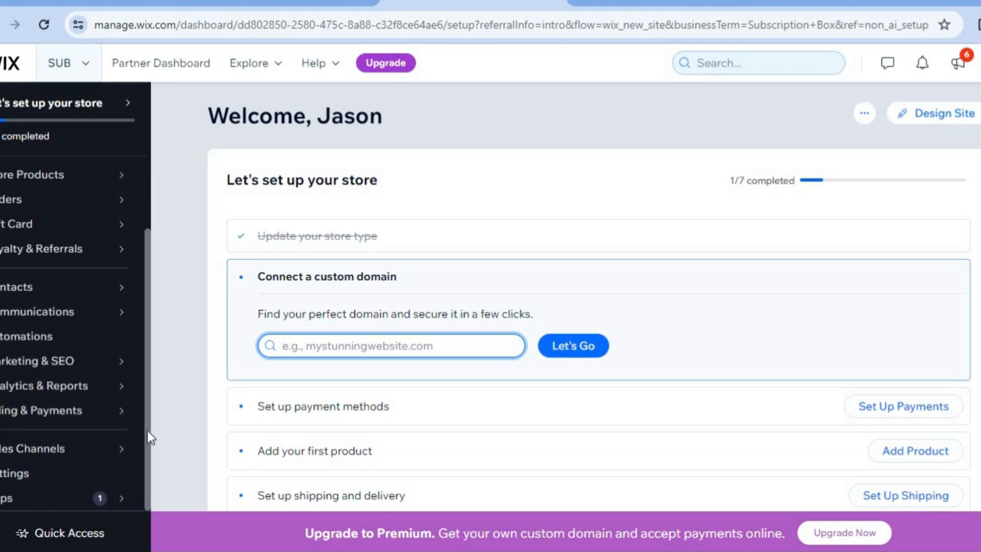
pyautogui.moveTo(104, 411)
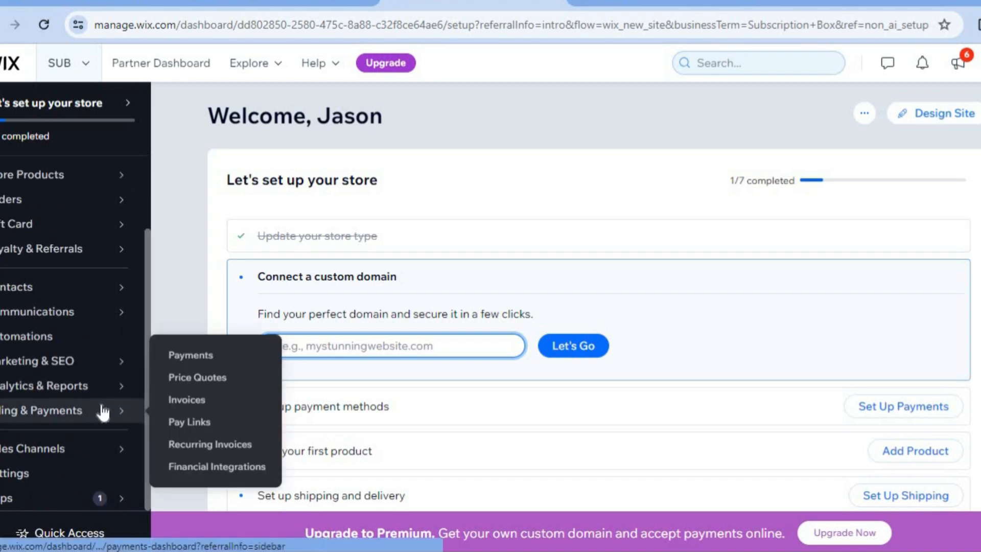
pyautogui.click(192, 356)
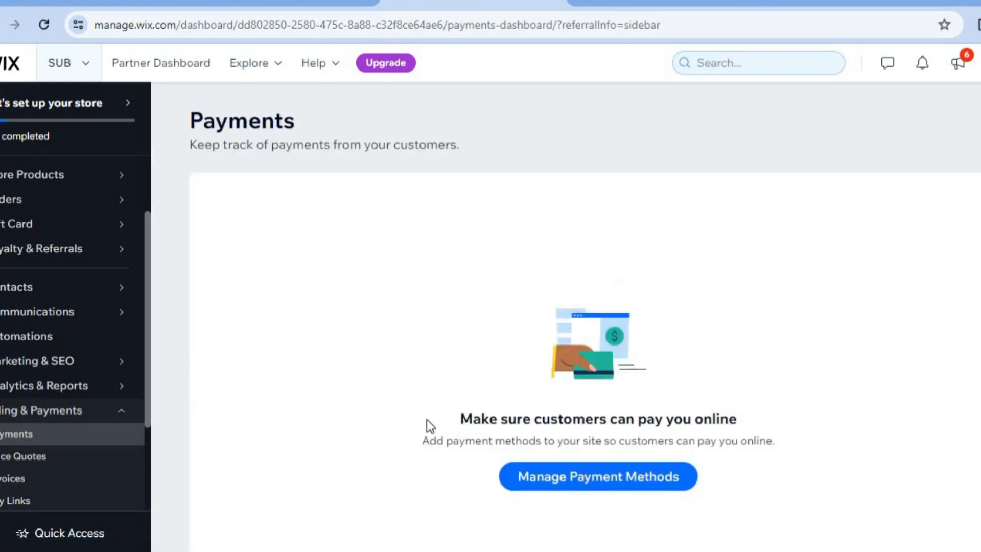
pyautogui.click(595, 479)
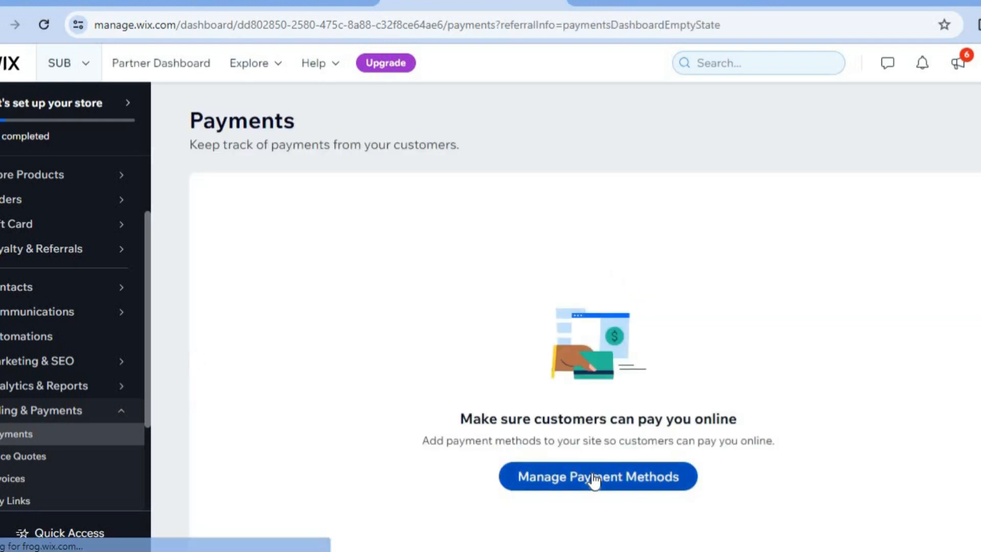
pyautogui.click(591, 475)
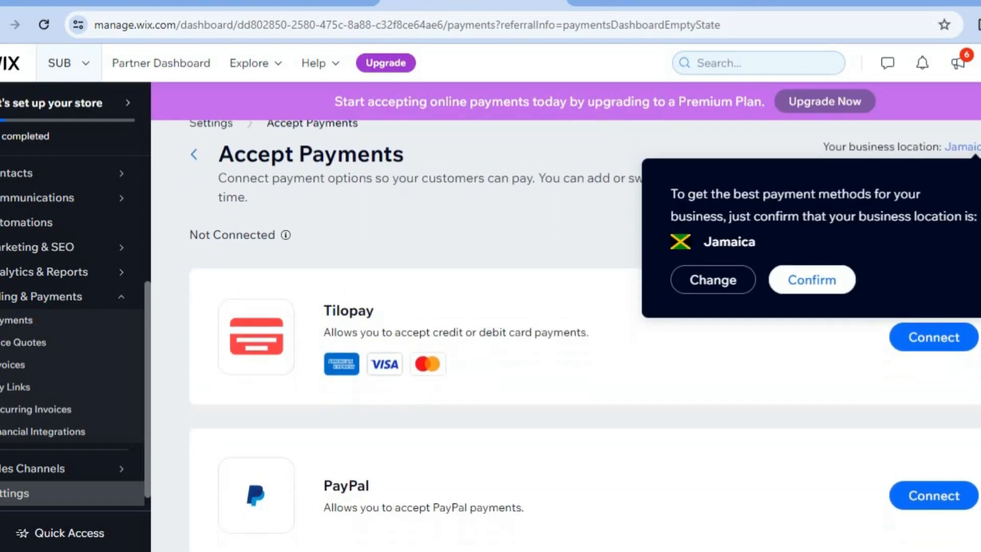
# - Change the business location for accepting payments to United States
pyautogui.scroll(-2, 562, 357)
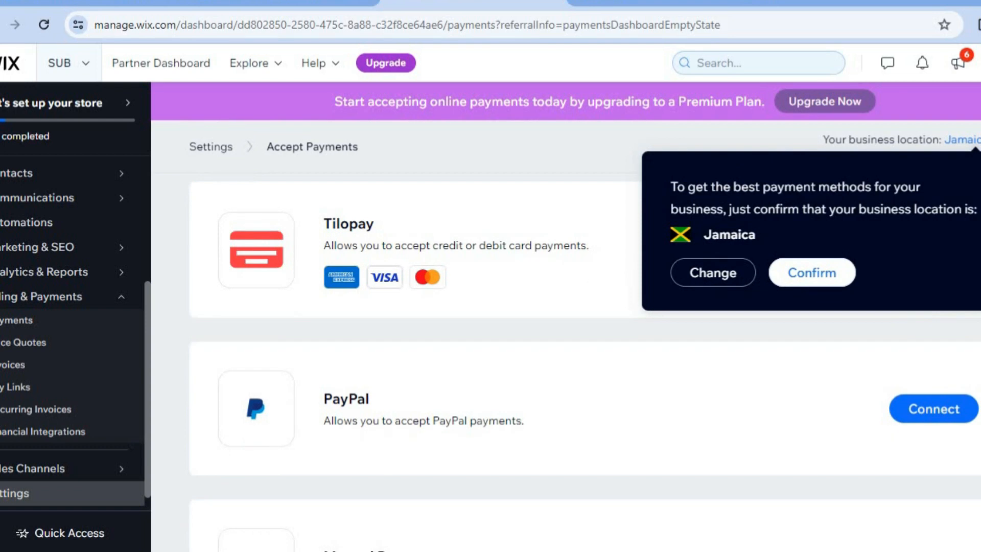
pyautogui.scroll(1, 872, 336)
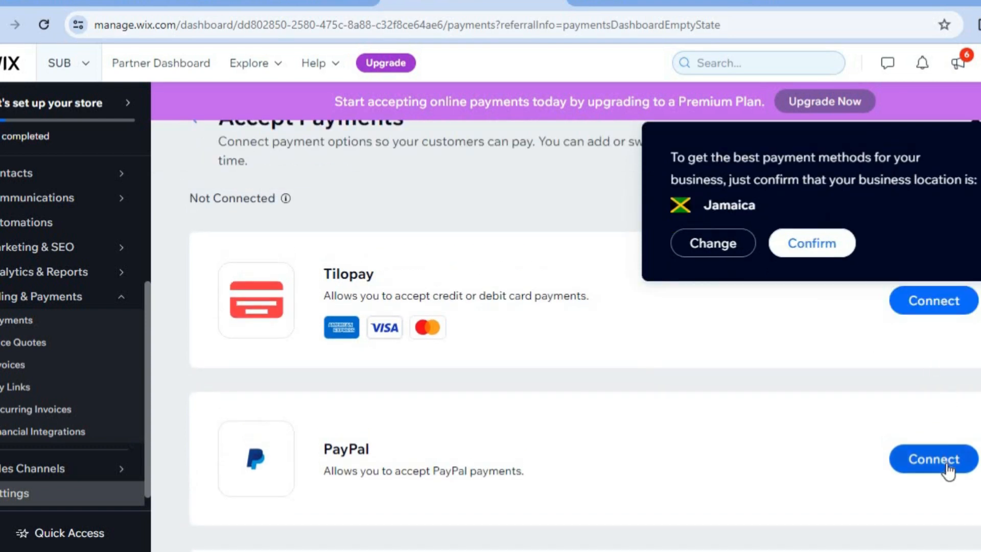
pyautogui.scroll(-2, 937, 359)
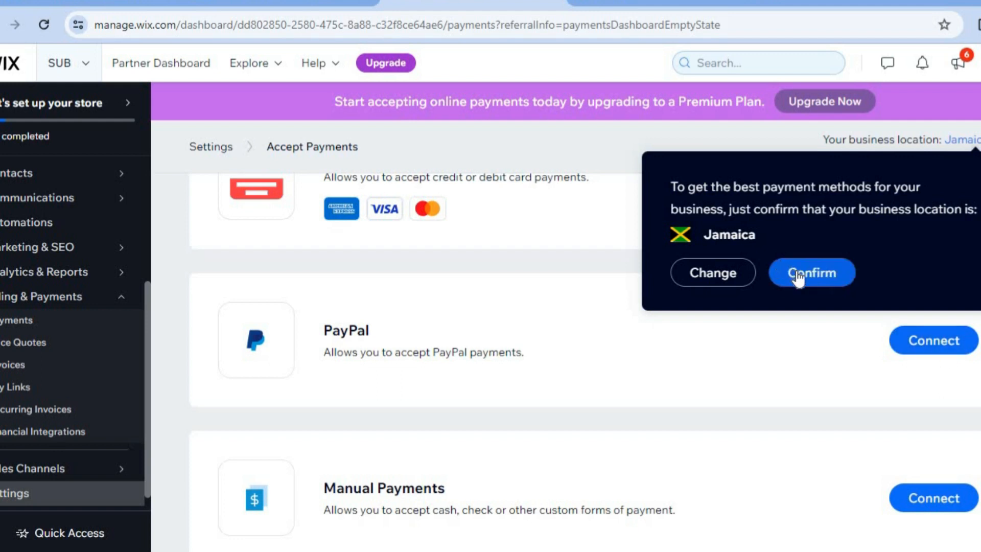
pyautogui.click(713, 273)
pyautogui.click(552, 190)
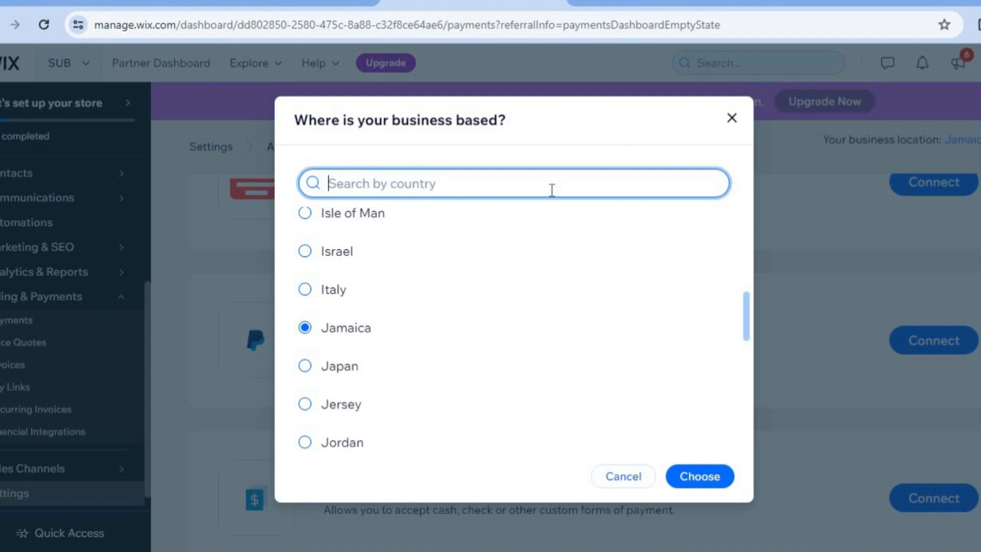
pyautogui.write('UNITED')
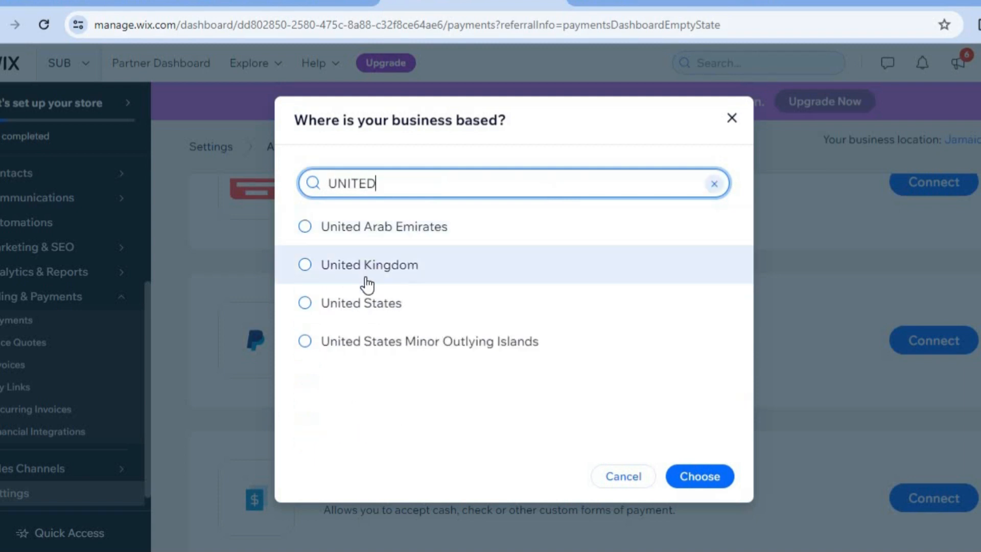
pyautogui.click(352, 303)
pyautogui.click(710, 483)
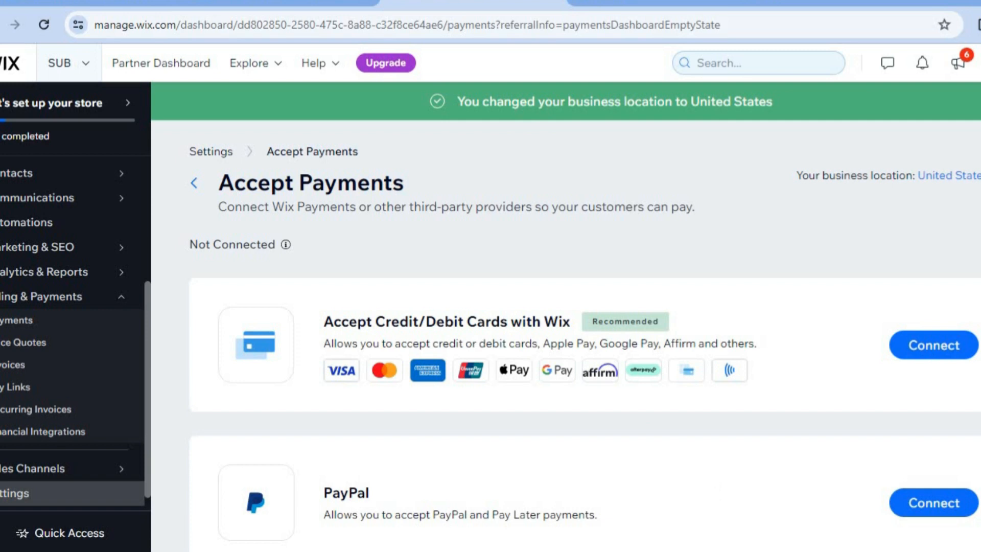
# - Review the payment providers that can be connected, including the additional payment options
pyautogui.scroll(-4, 972, 285)
pyautogui.scroll(1, 972, 285)
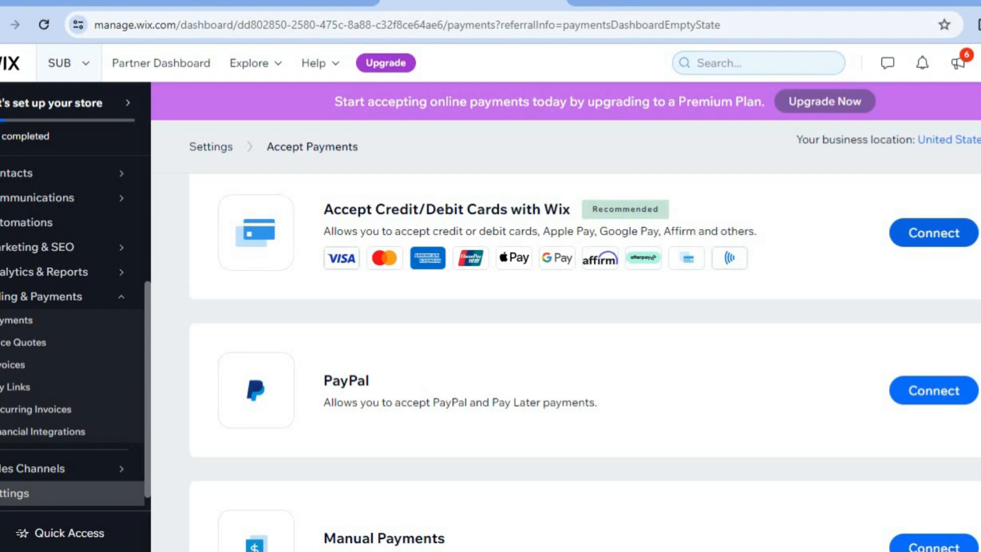
pyautogui.scroll(-3, 582, 465)
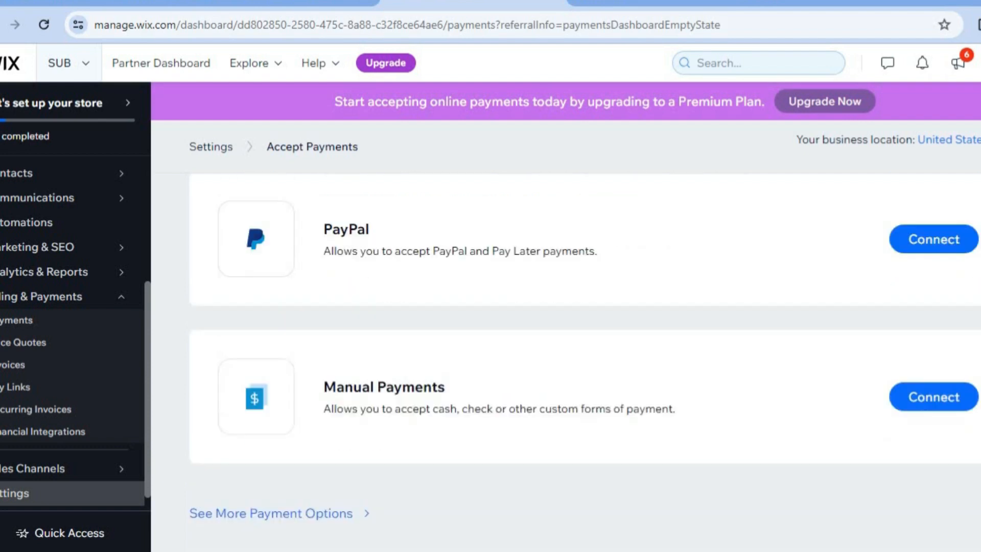
pyautogui.click(320, 508)
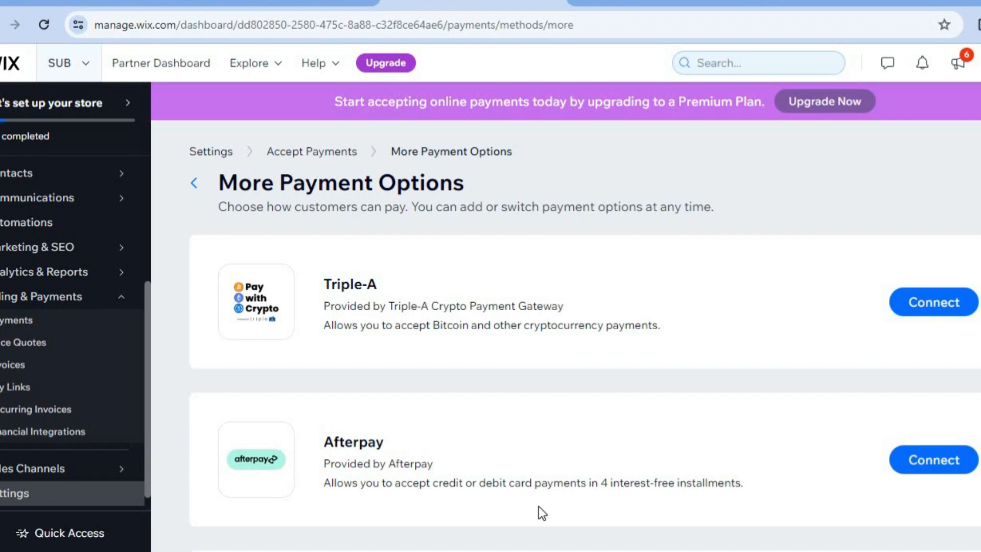
pyautogui.scroll(-5, 584, 358)
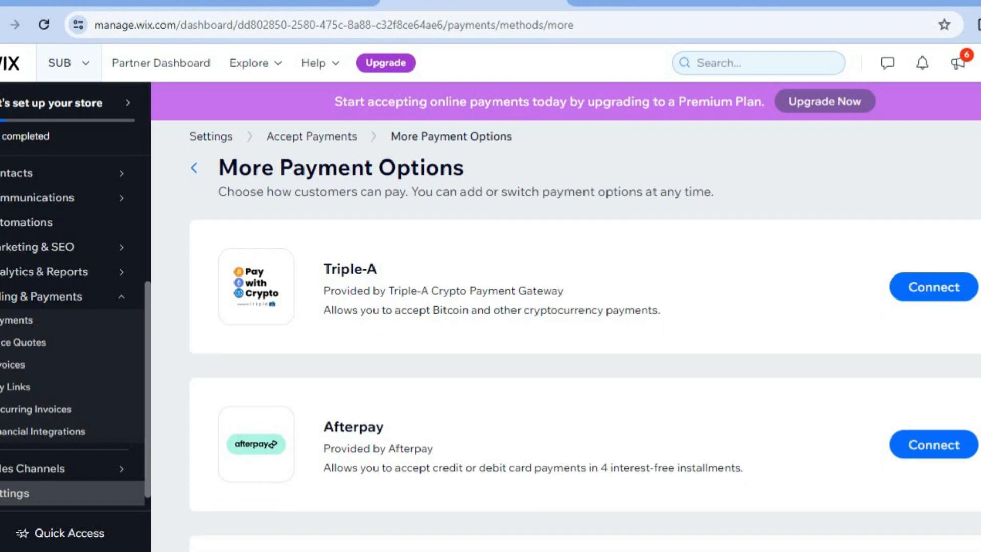
pyautogui.scroll(-6, 585, 357)
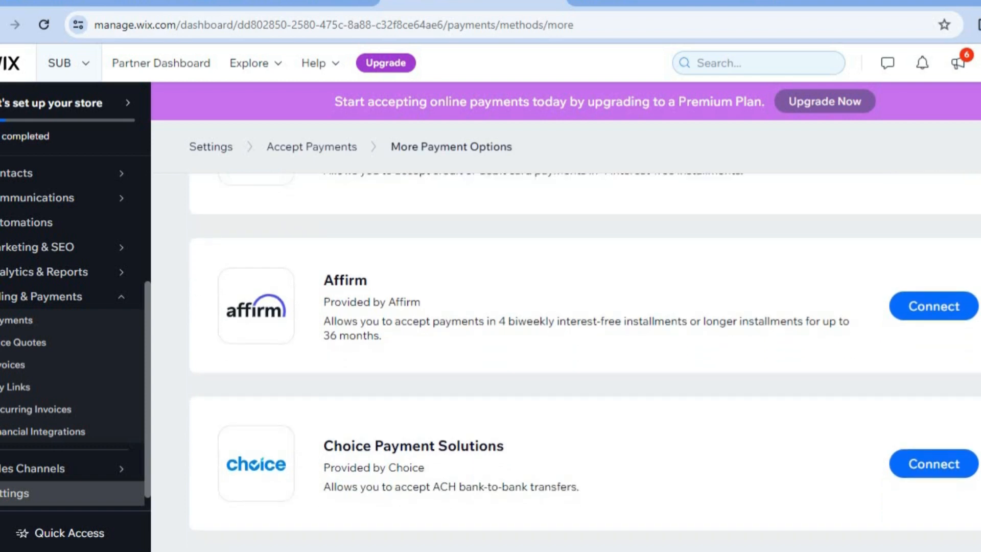
# - Look through the remaining payment providers, such as Affirm, Klarna, Bankful and Sezzle
pyautogui.scroll(-5, 585, 358)
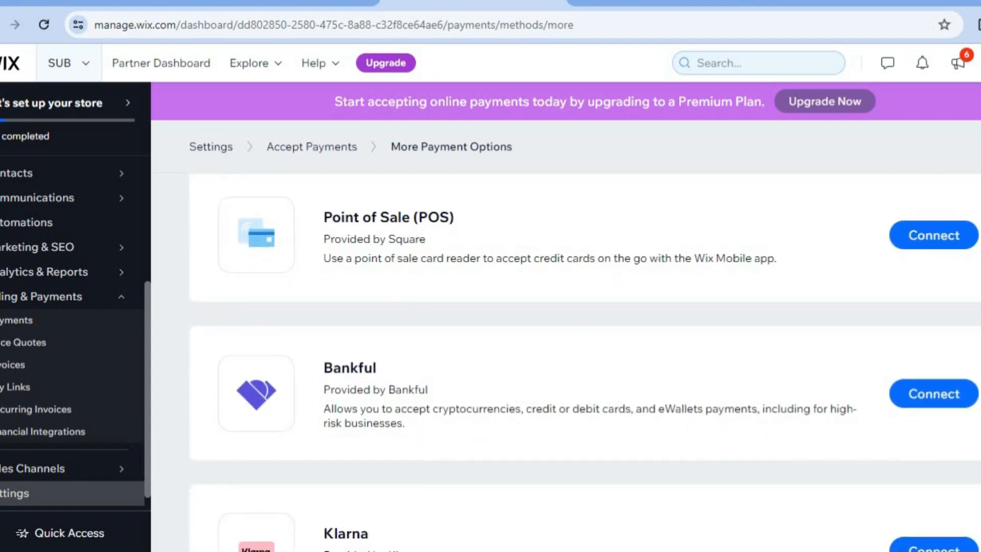
pyautogui.scroll(-6, 585, 357)
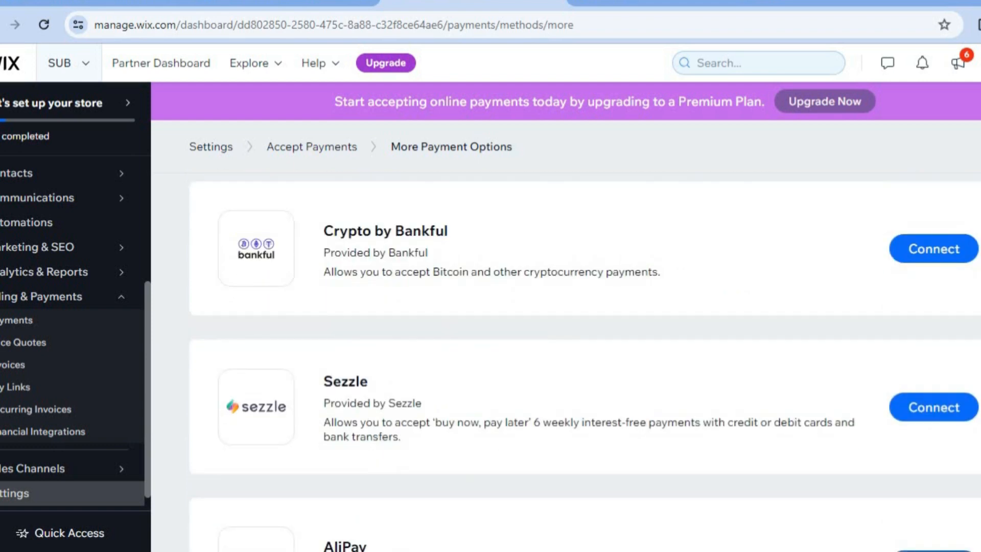
pyautogui.scroll(-4, 584, 357)
pyautogui.scroll(15, 584, 357)
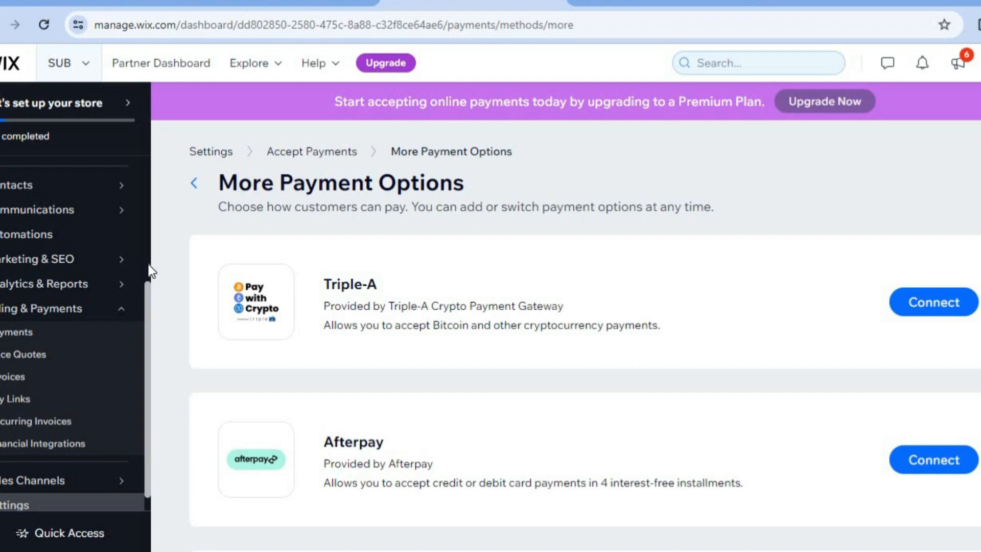
# - Return to the store setup checklist and open the shipping and delivery setup
pyautogui.scroll(4, 148, 264)
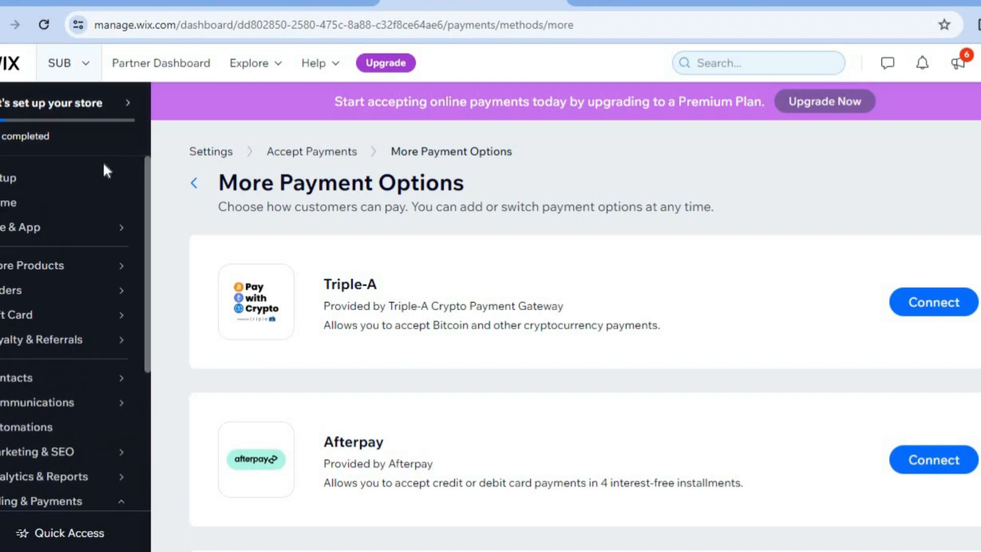
pyautogui.click(57, 180)
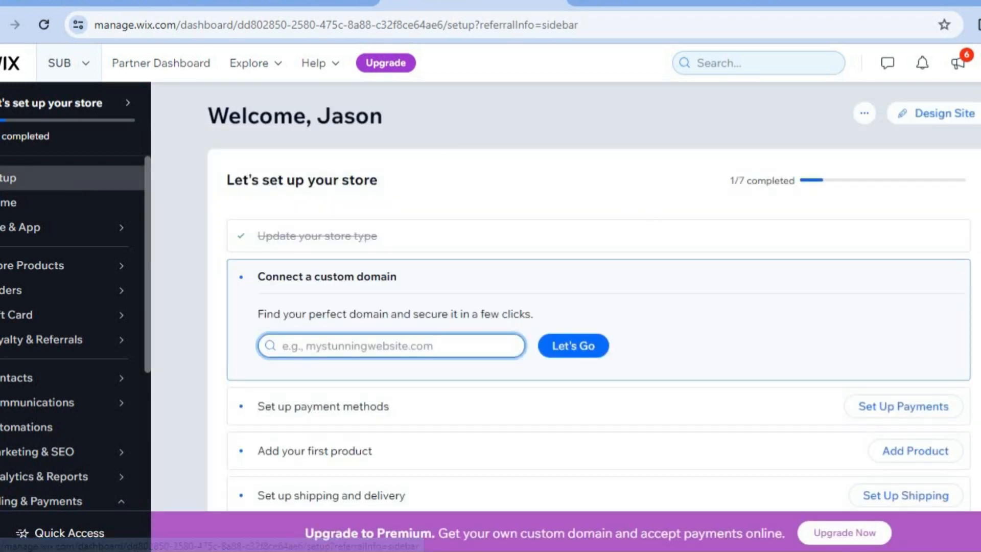
pyautogui.scroll(-1, 647, 207)
pyautogui.scroll(-1, 722, 374)
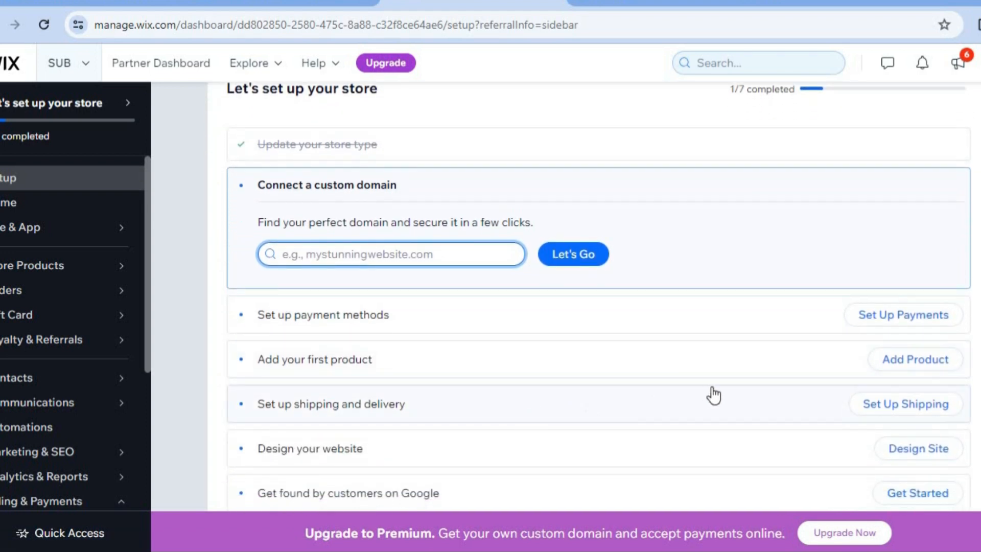
pyautogui.click(902, 408)
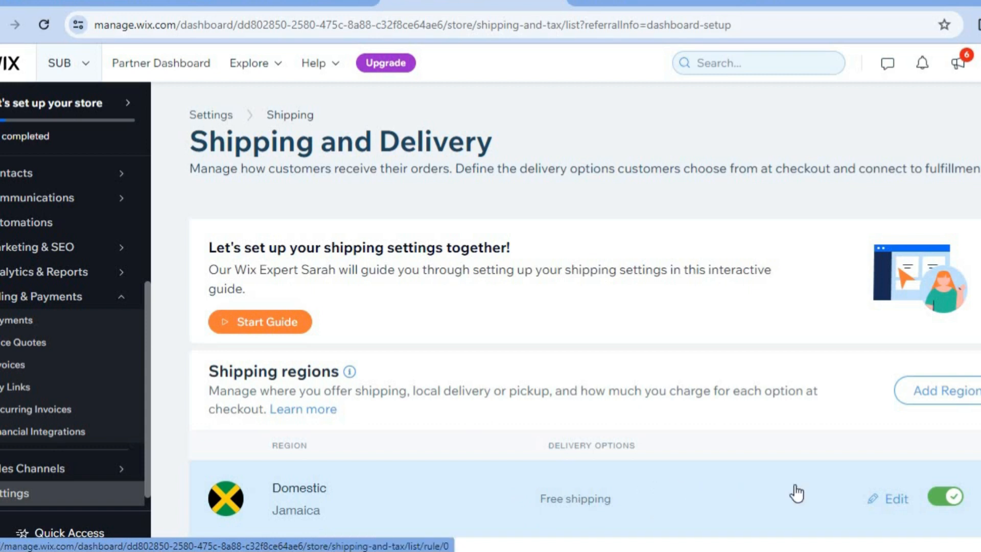
# - Edit the Domestic shipping region and add United States to its destinations
pyautogui.click(887, 506)
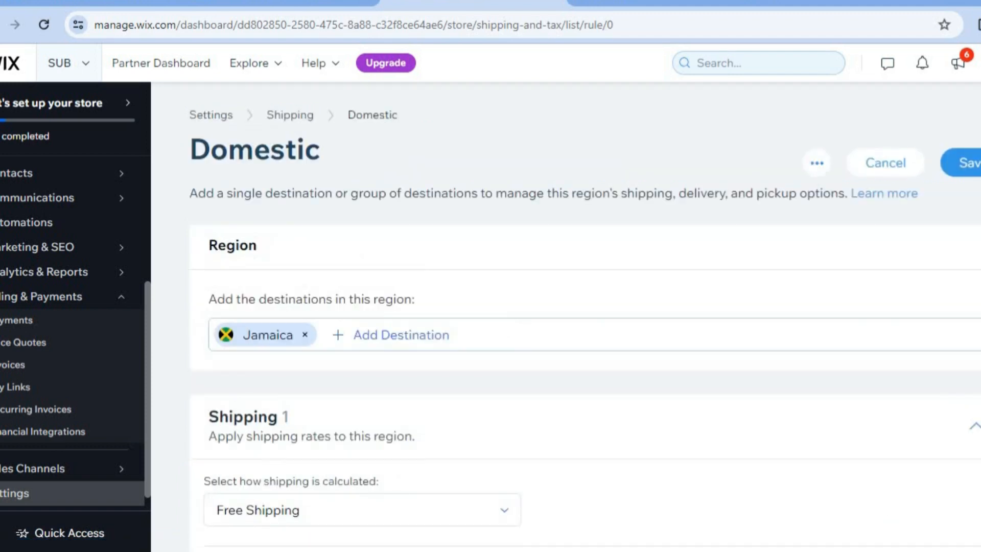
pyautogui.scroll(-2, 585, 357)
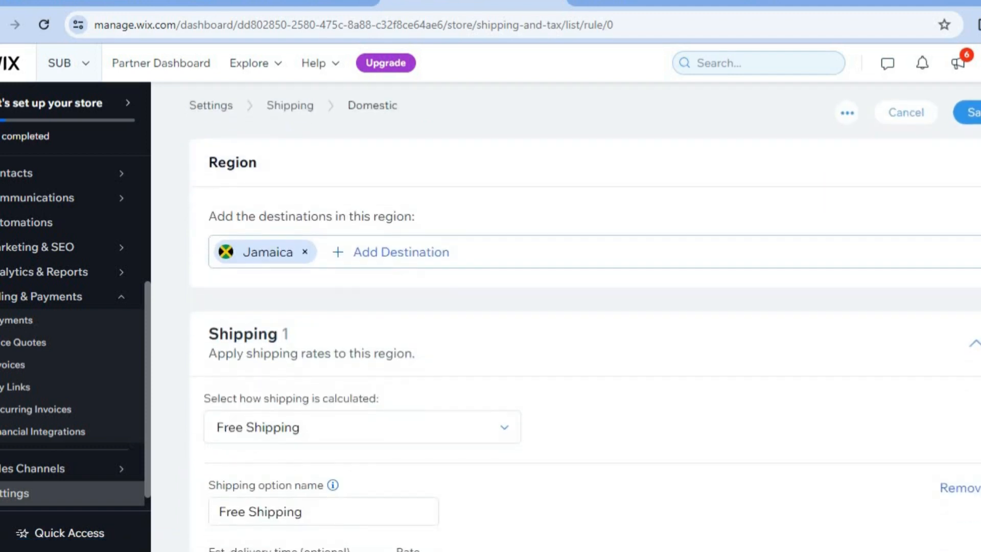
pyautogui.scroll(-1, 585, 344)
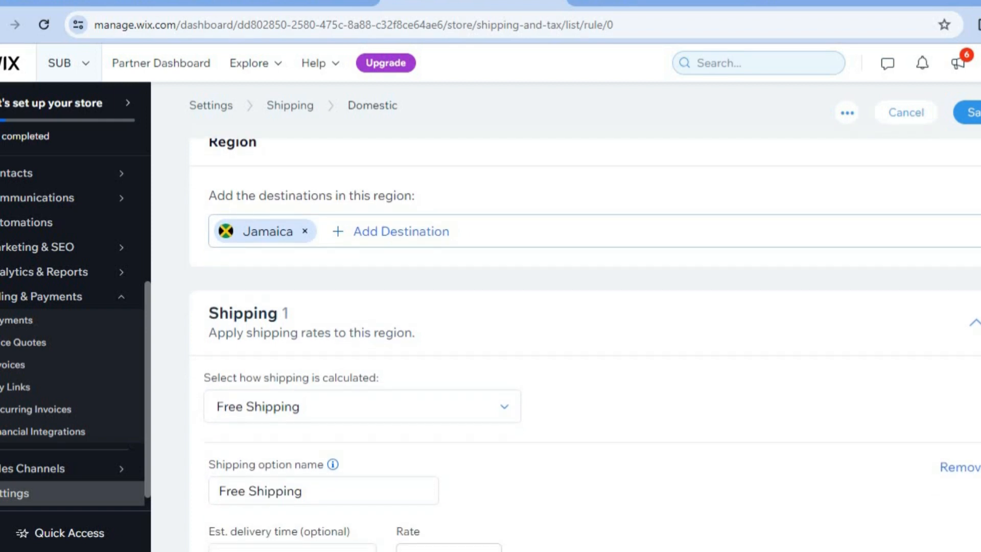
pyautogui.click(430, 240)
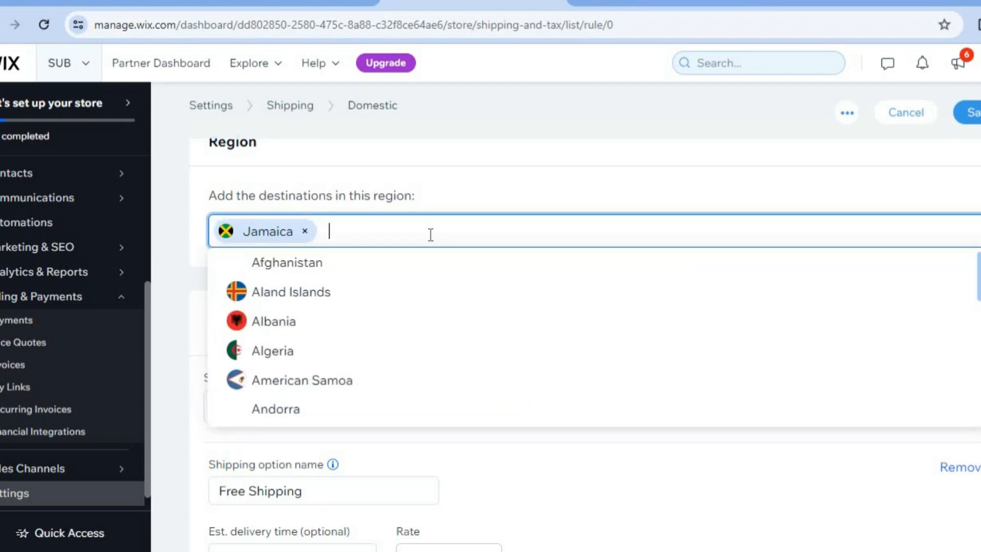
pyautogui.write('UNITE')
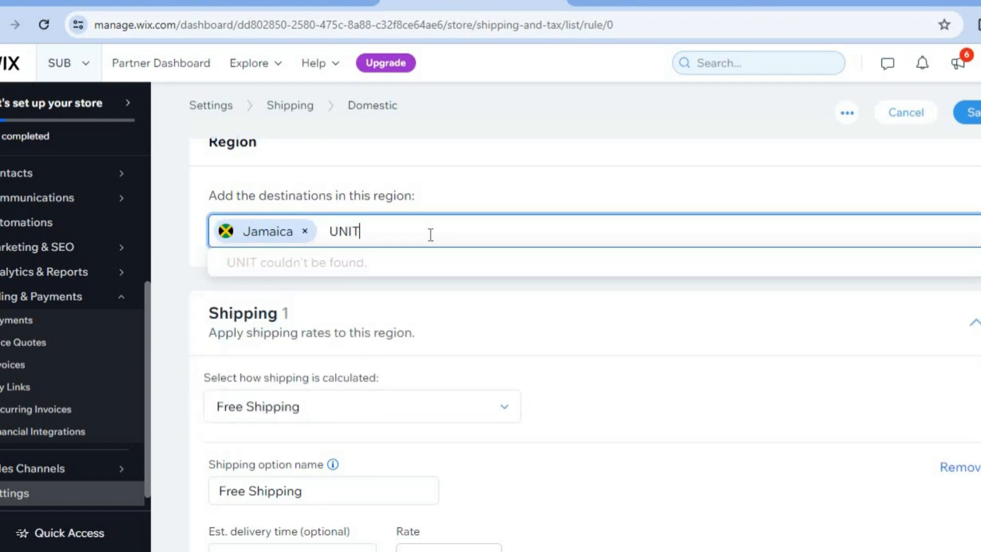
pyautogui.press('BackSpace')
pyautogui.press('BackSpace')
pyautogui.press('BackSpace')
pyautogui.press('BackSpace')
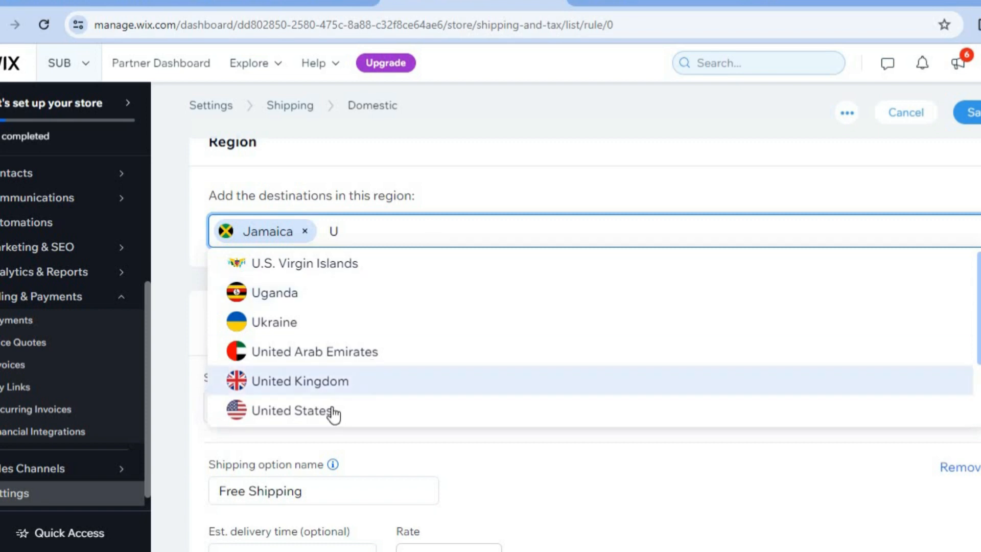
pyautogui.click(333, 414)
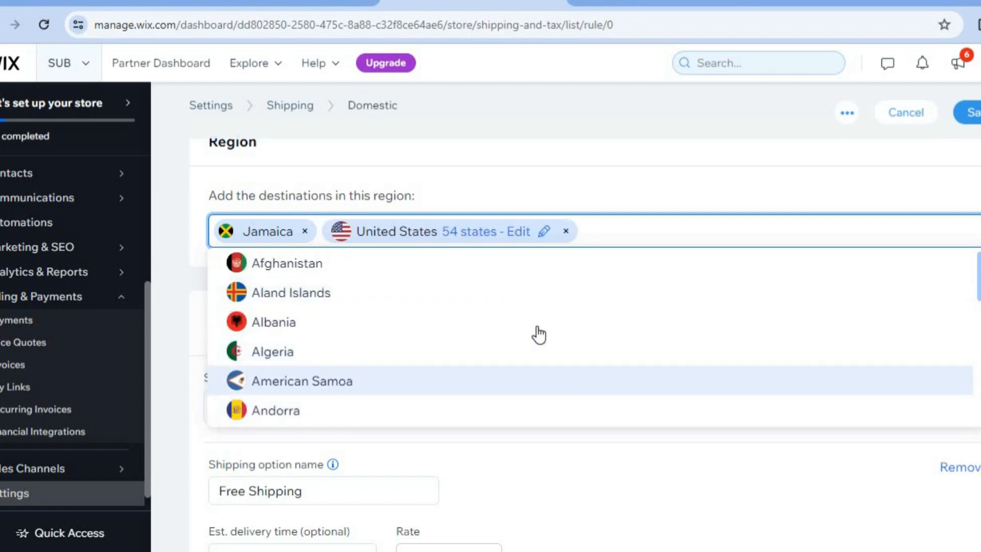
pyautogui.click(978, 276)
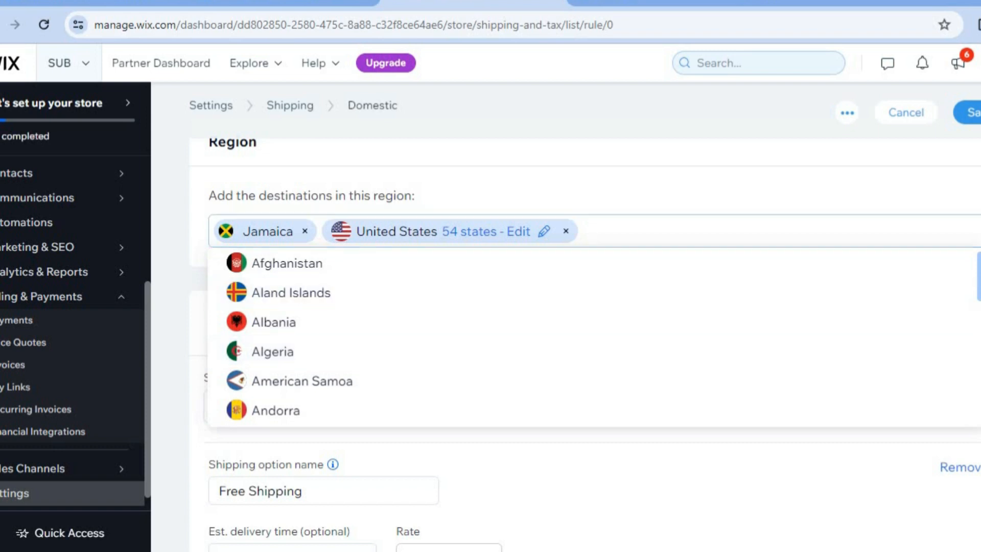
# - Check the available shipping calculation methods for the Domestic region, leaving Free Shipping selected
pyautogui.scroll(-2, 585, 343)
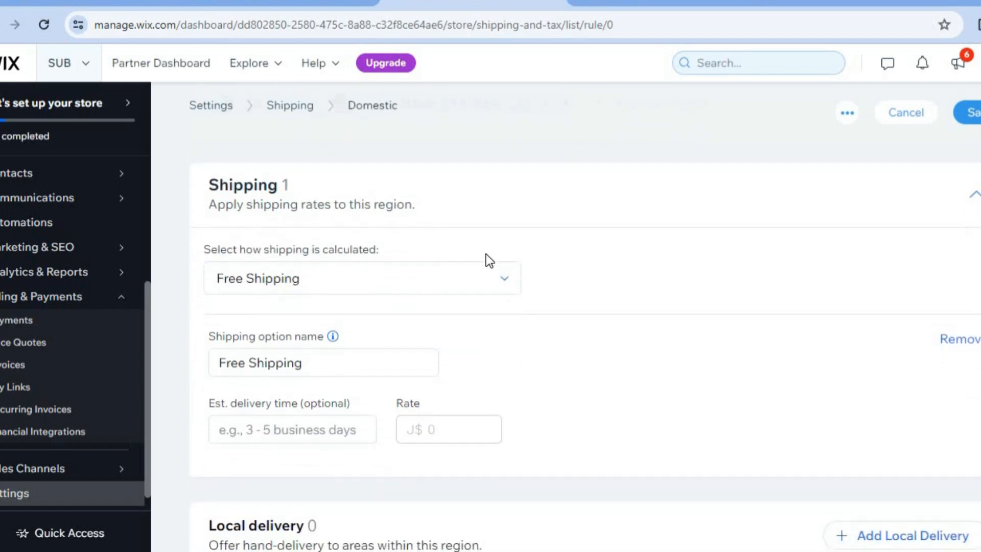
pyautogui.click(493, 282)
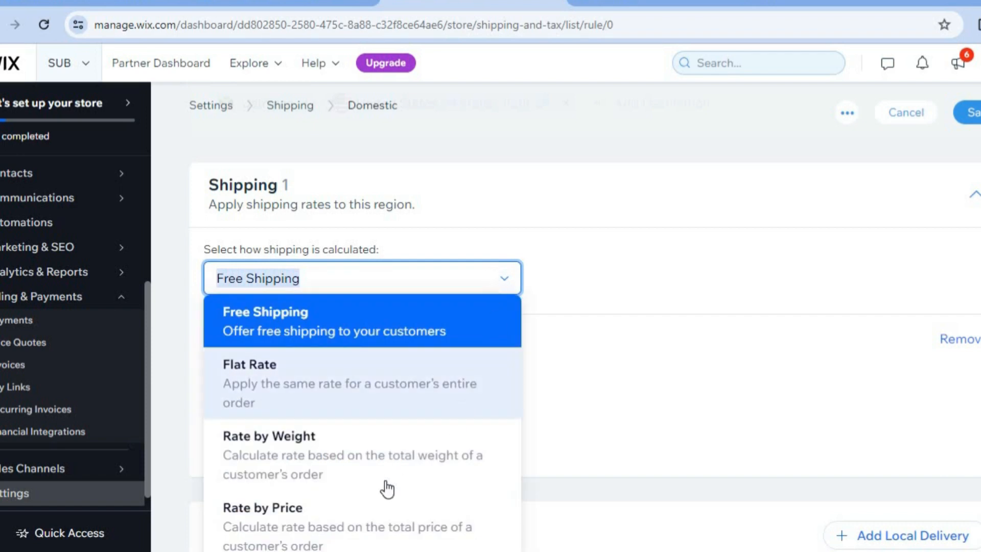
pyautogui.click(577, 356)
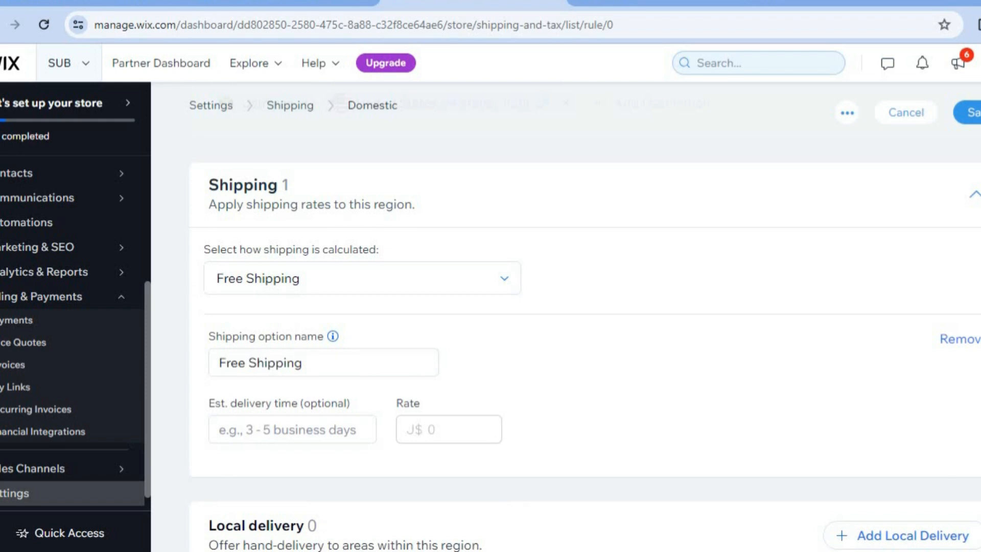
# - Set the estimated delivery time of the Free Shipping option to 14-21 DAYS
pyautogui.scroll(-3, 586, 352)
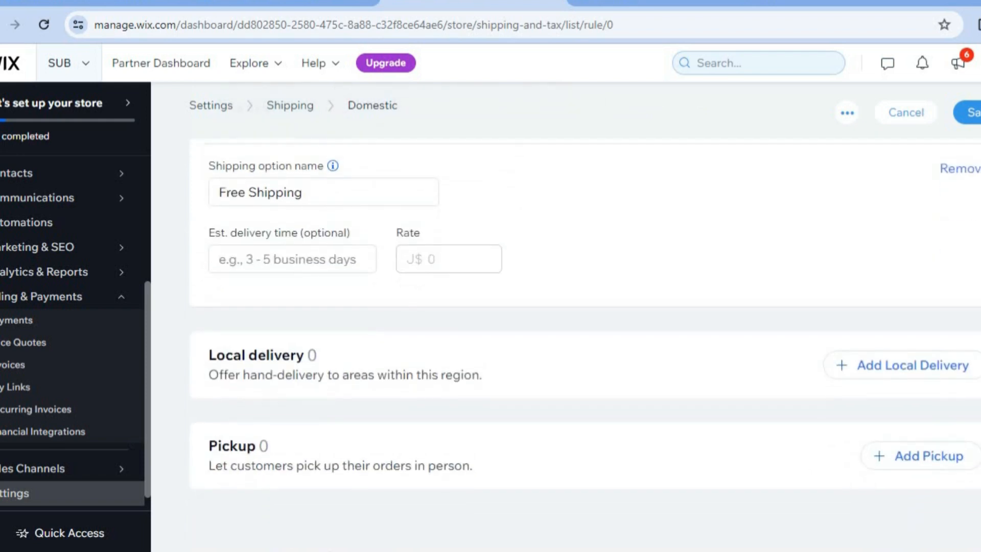
pyautogui.scroll(-1, 585, 314)
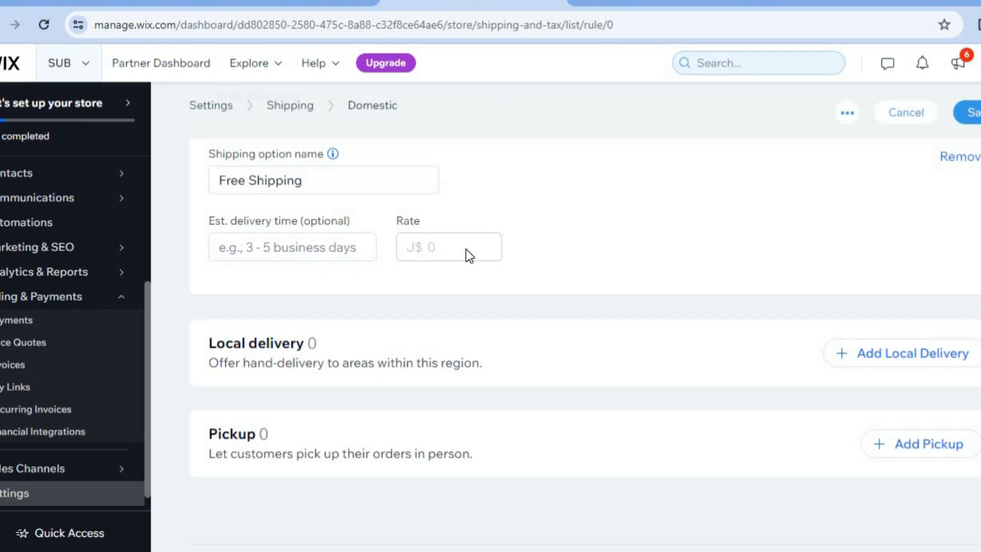
pyautogui.click(308, 252)
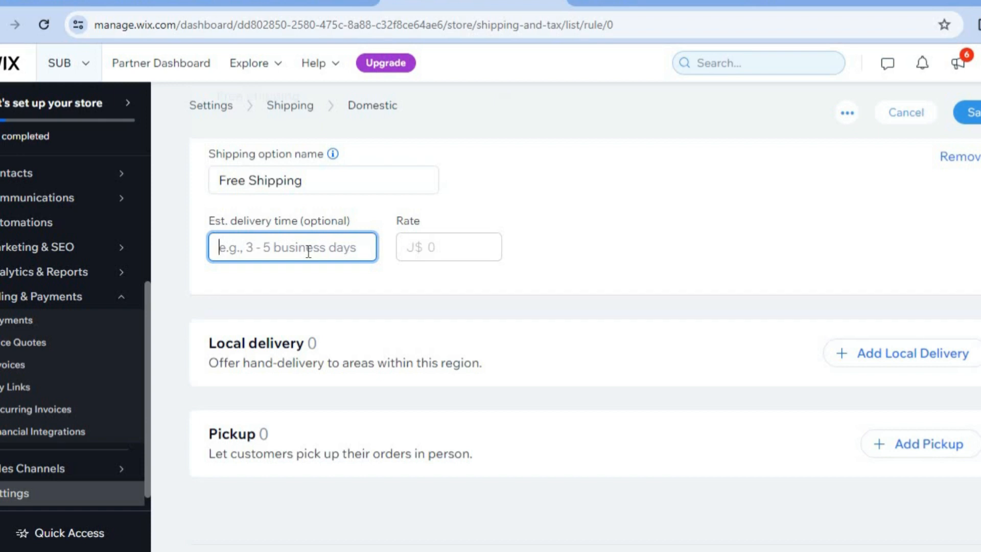
pyautogui.write('14*')
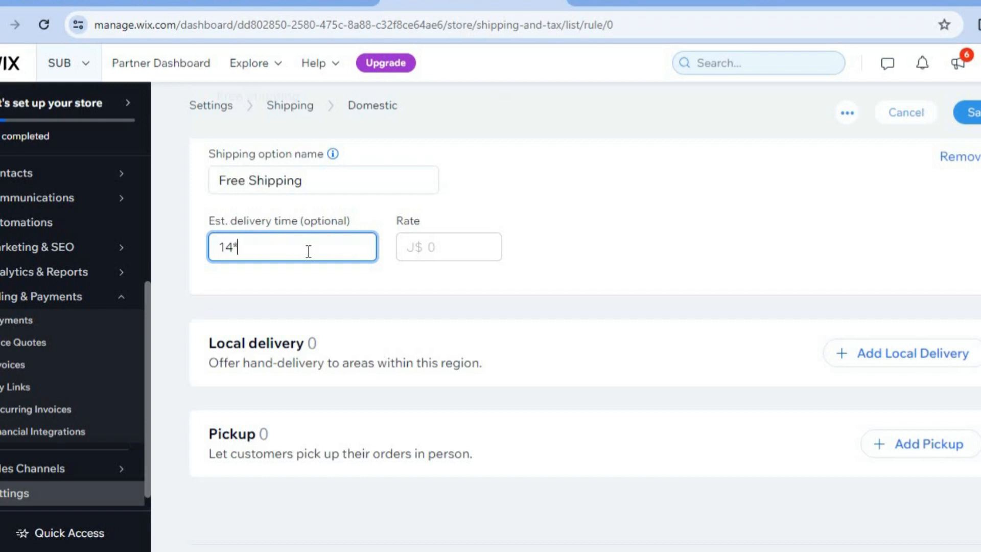
pyautogui.write('-21 DAYS')
pyautogui.click(603, 247)
pyautogui.scroll(-1, 602, 247)
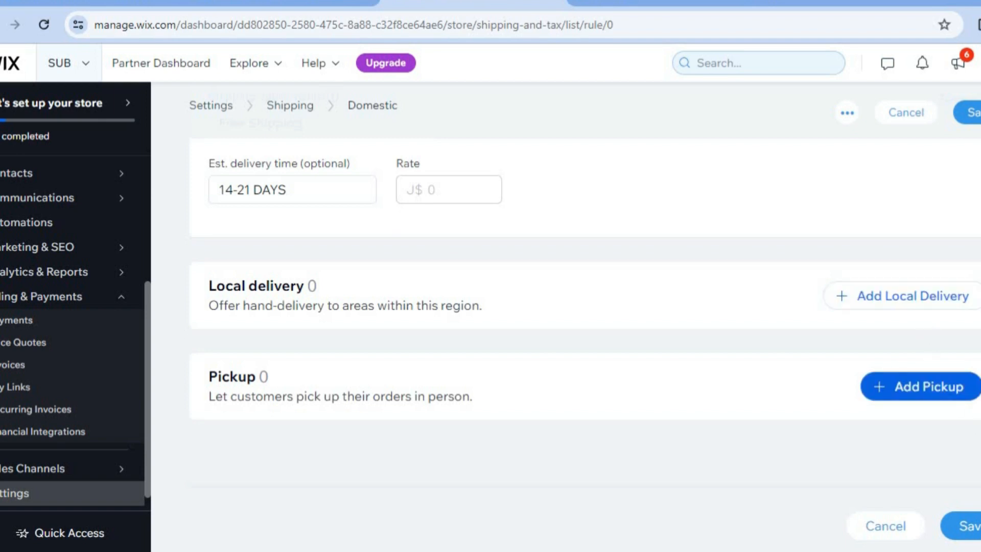
# - Save the Domestic shipping region and dismiss the setup progress pop-up
pyautogui.scroll(5, 585, 317)
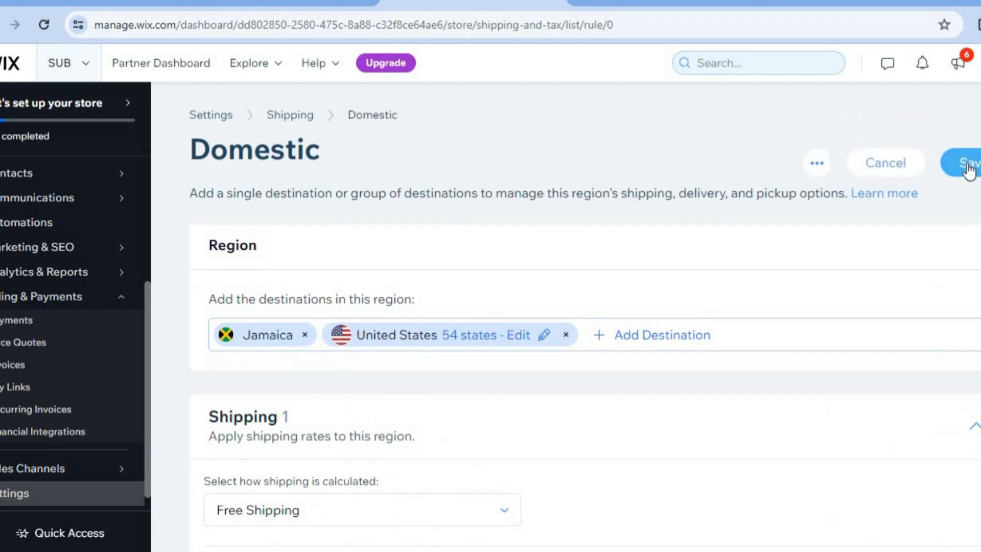
pyautogui.click(968, 169)
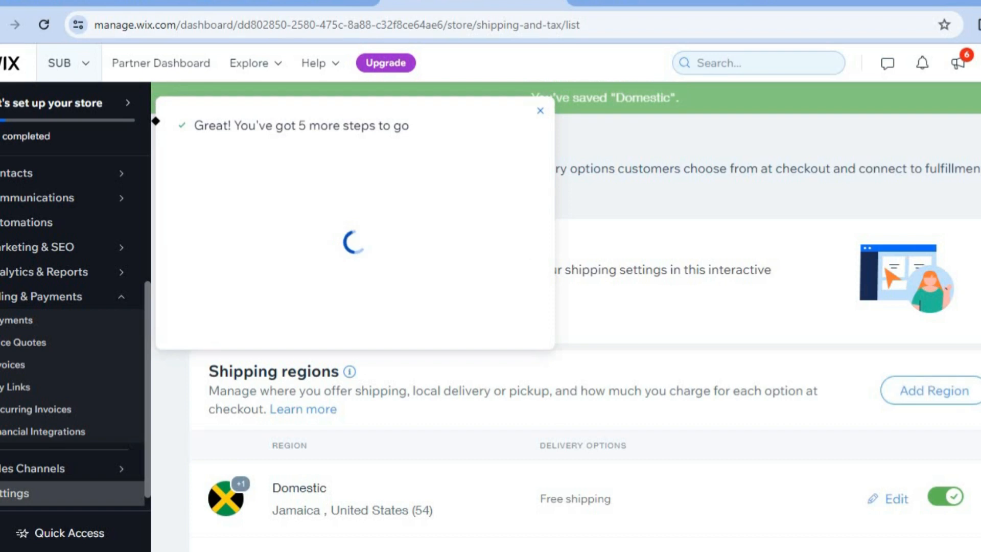
pyautogui.click(540, 111)
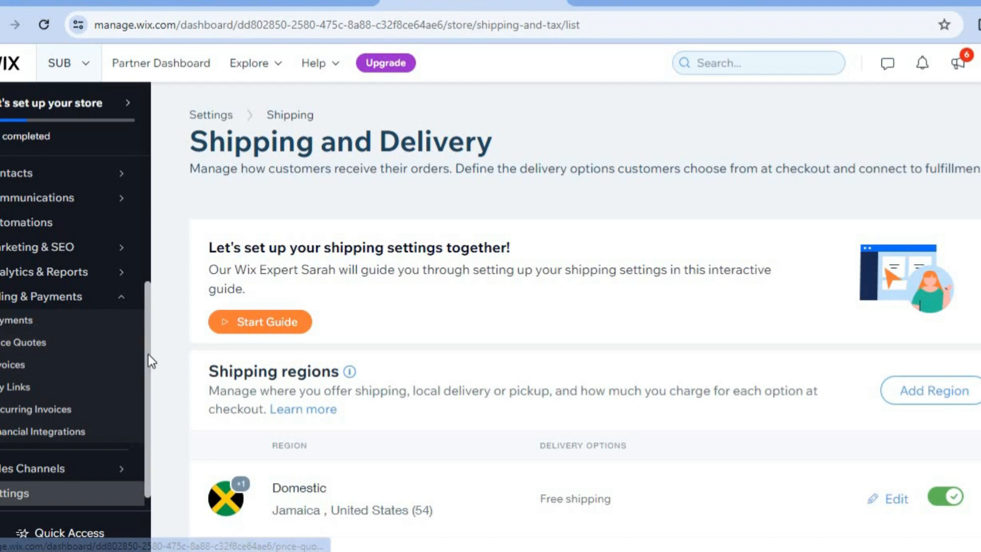
# - Go back to the setup page, start designing the site and choose to customize a designed template
pyautogui.scroll(5, 143, 204)
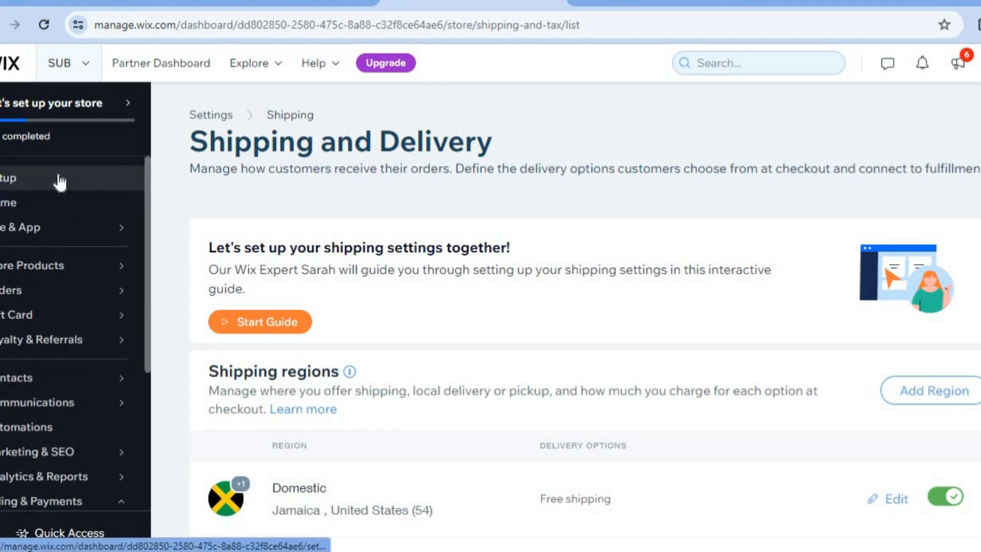
pyautogui.click(23, 186)
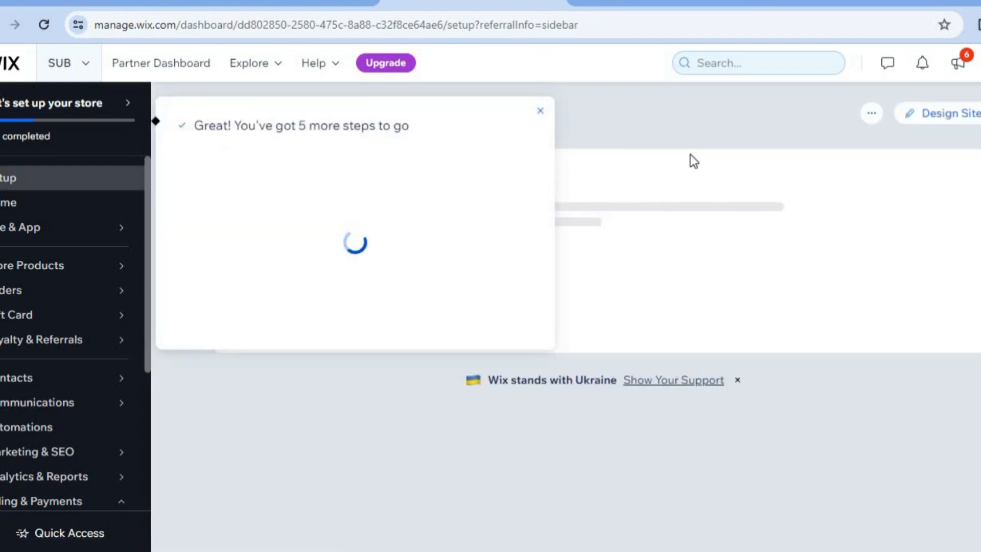
pyautogui.click(539, 112)
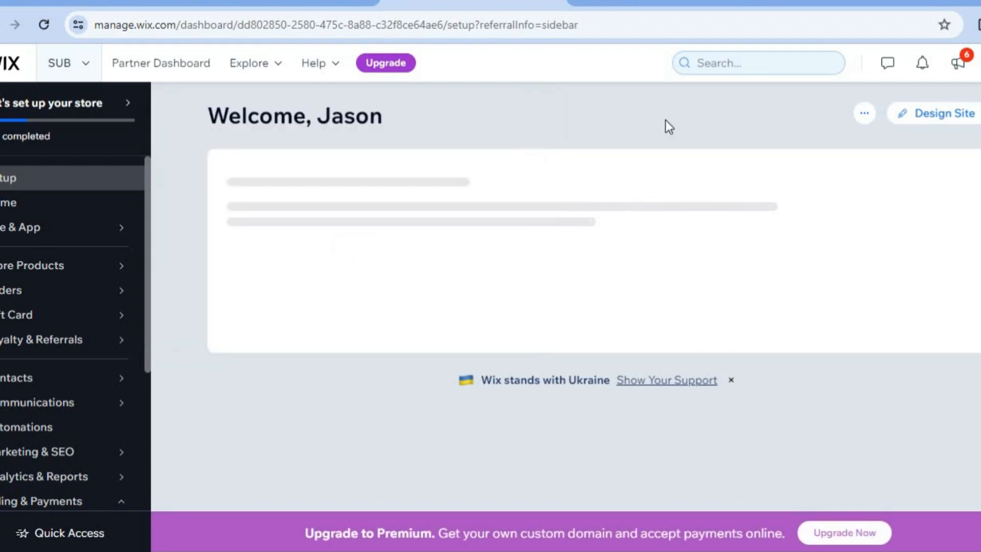
pyautogui.click(944, 117)
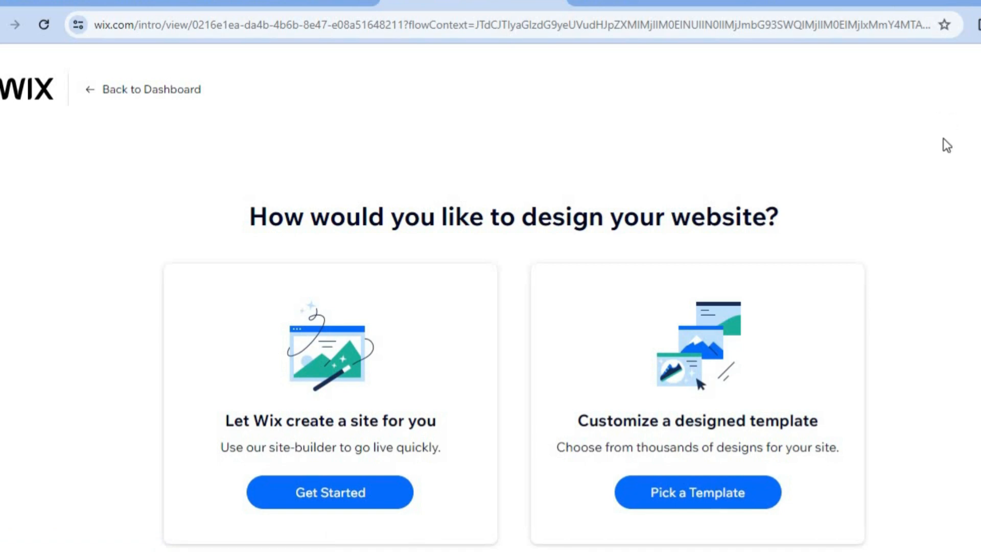
pyautogui.click(702, 500)
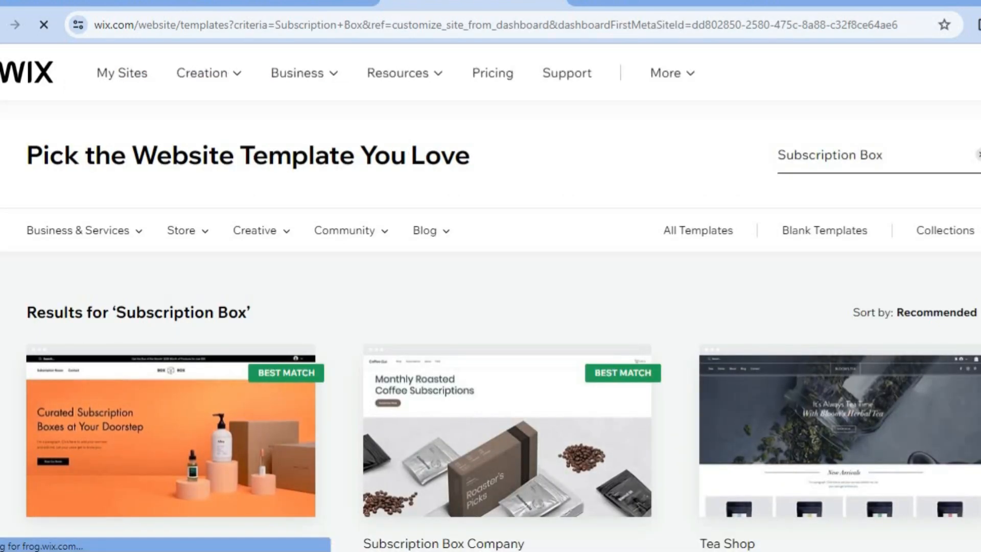
# - Examine the designed website templates offered for Subscription Box
pyautogui.scroll(-2, 490, 298)
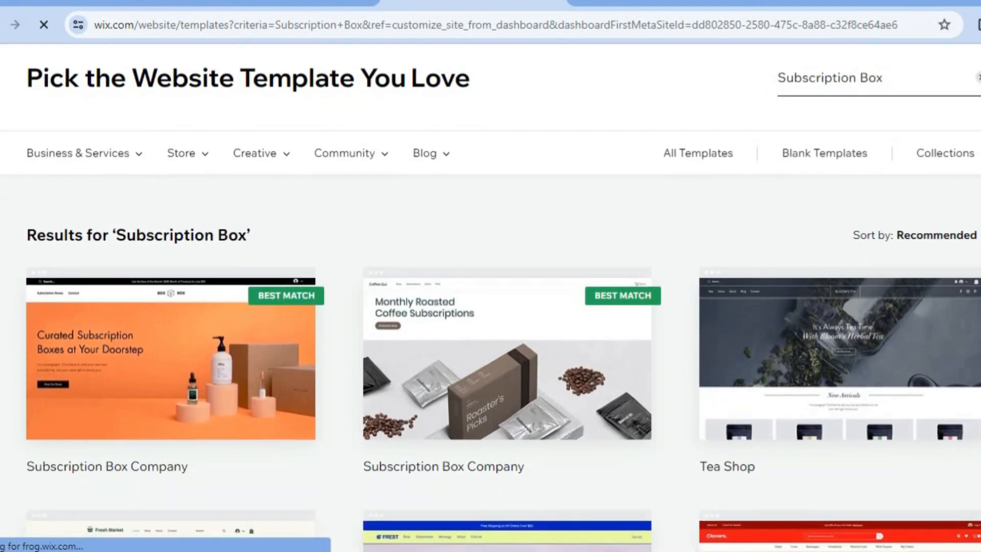
pyautogui.scroll(-7, 490, 297)
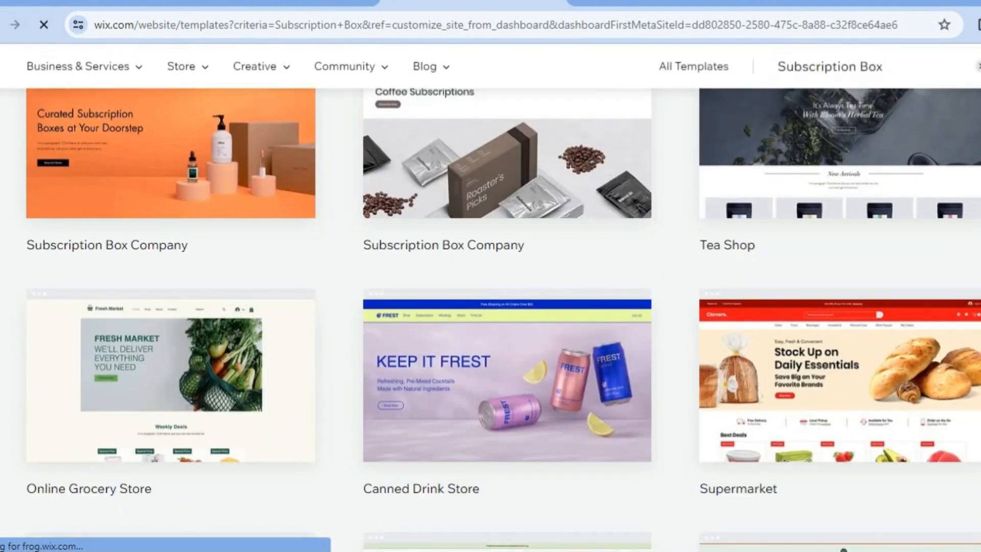
pyautogui.scroll(-5, 490, 298)
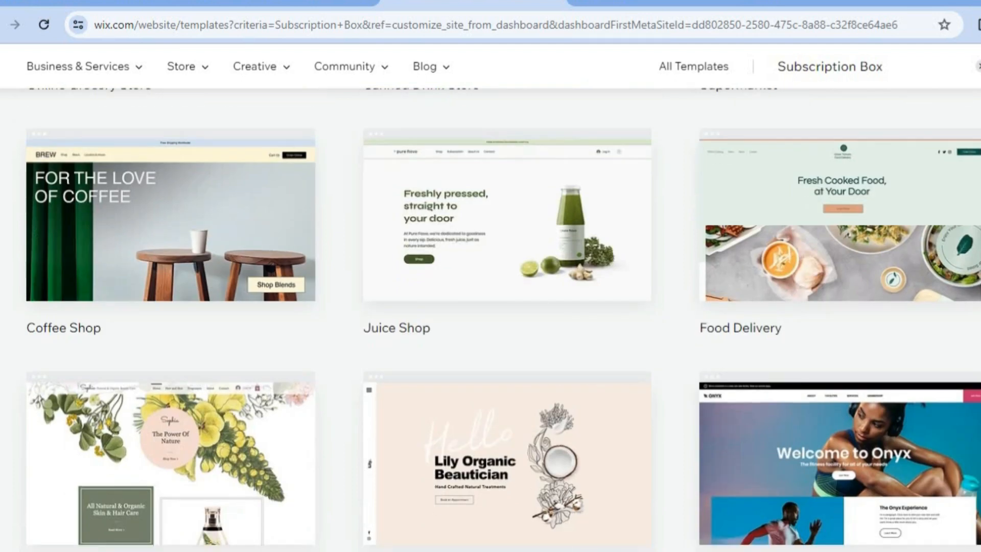
pyautogui.scroll(-3, 490, 320)
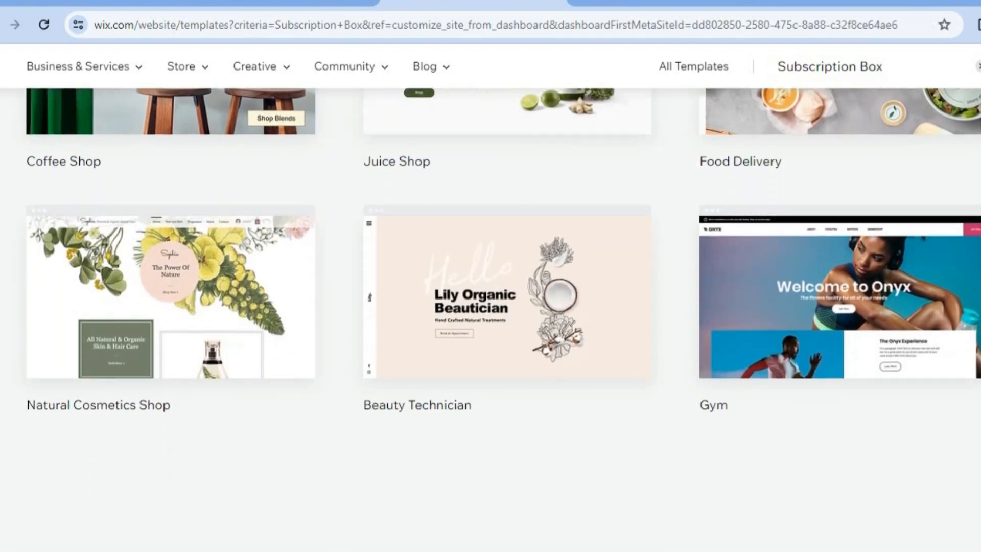
pyautogui.scroll(3, 491, 320)
pyautogui.scroll(8, 490, 321)
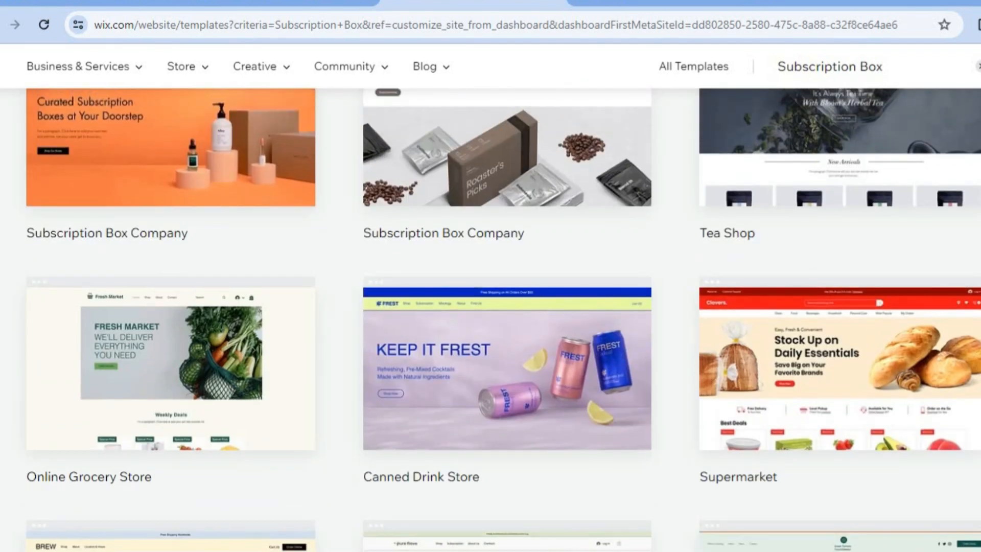
pyautogui.scroll(1, 490, 320)
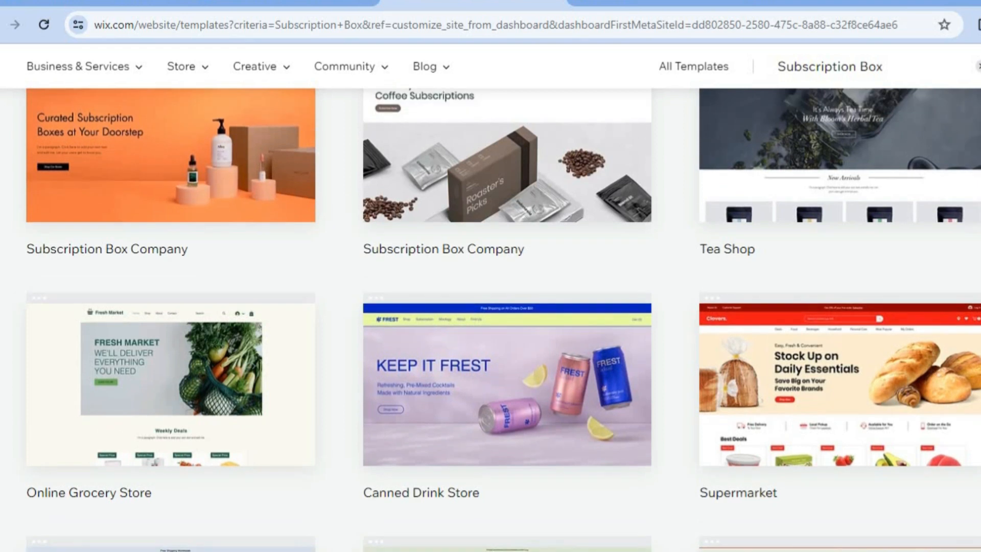
pyautogui.scroll(4, 490, 321)
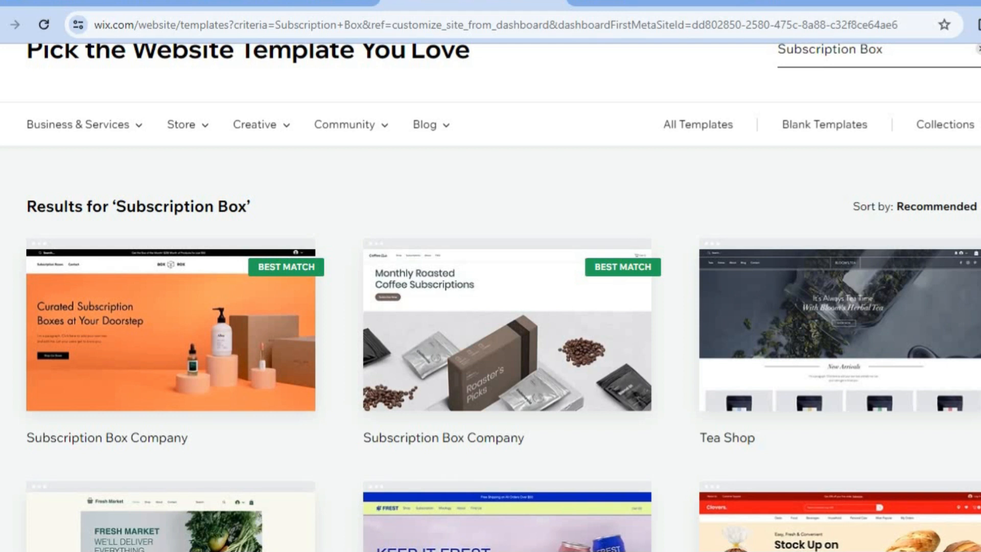
# - Start editing the Subscription Box Company template with the coffee design and dismiss the AI site content offer
pyautogui.moveTo(547, 349)
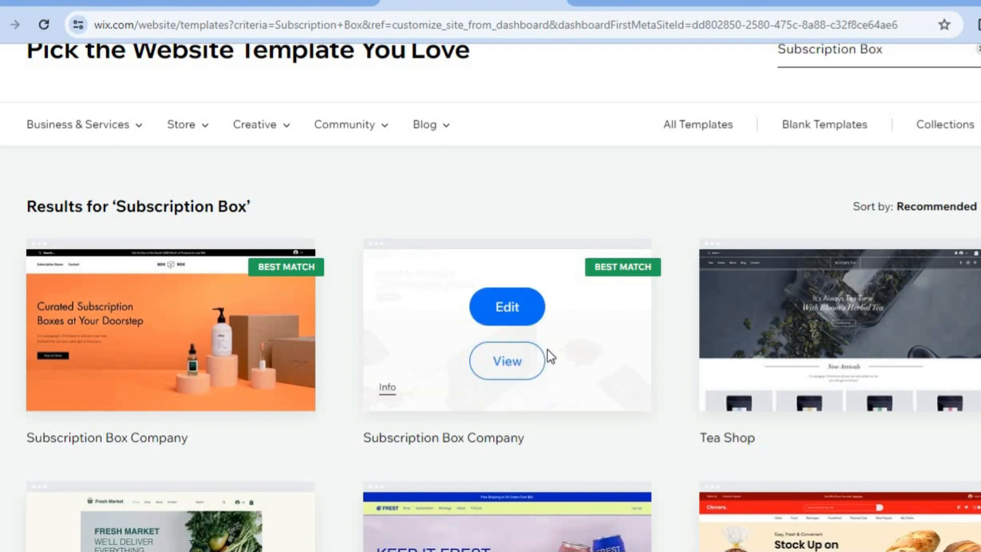
pyautogui.click(507, 308)
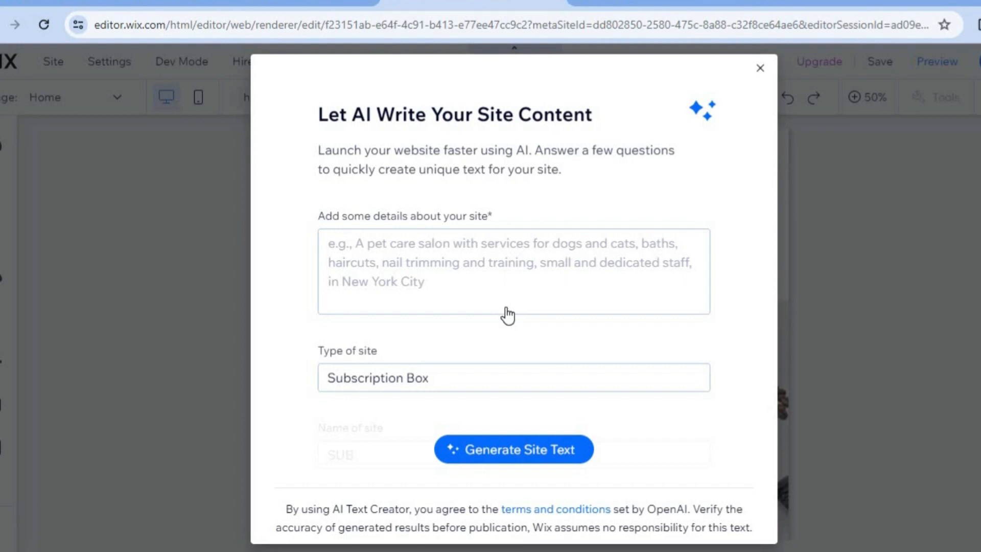
pyautogui.click(393, 251)
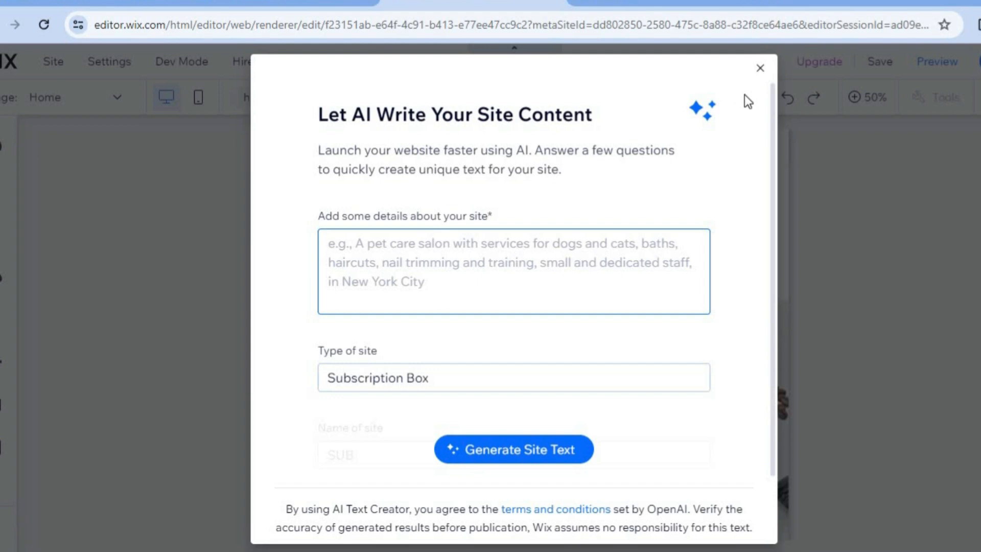
pyautogui.click(759, 72)
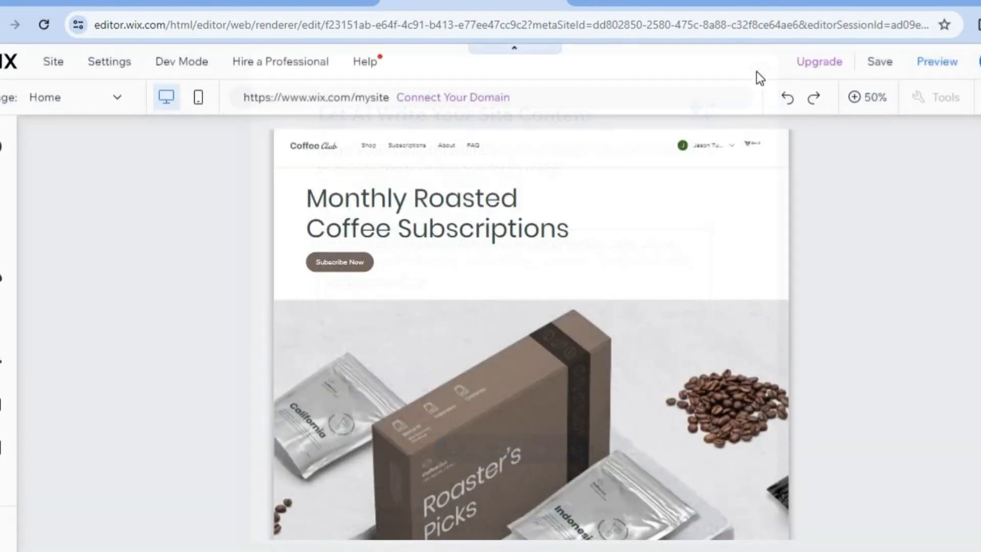
# - View the page at 100% and open the header of the Home page for quick editing
pyautogui.click(868, 98)
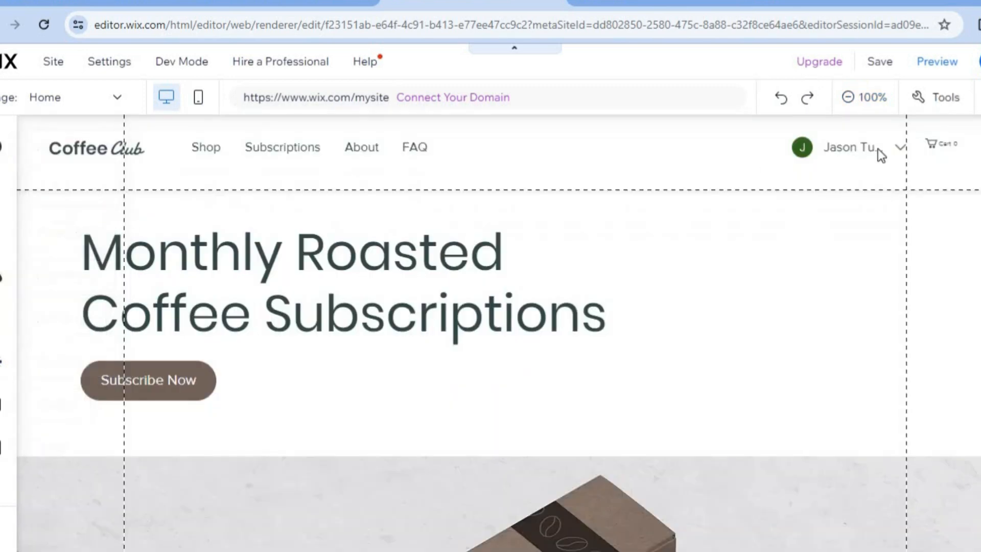
pyautogui.click(878, 149)
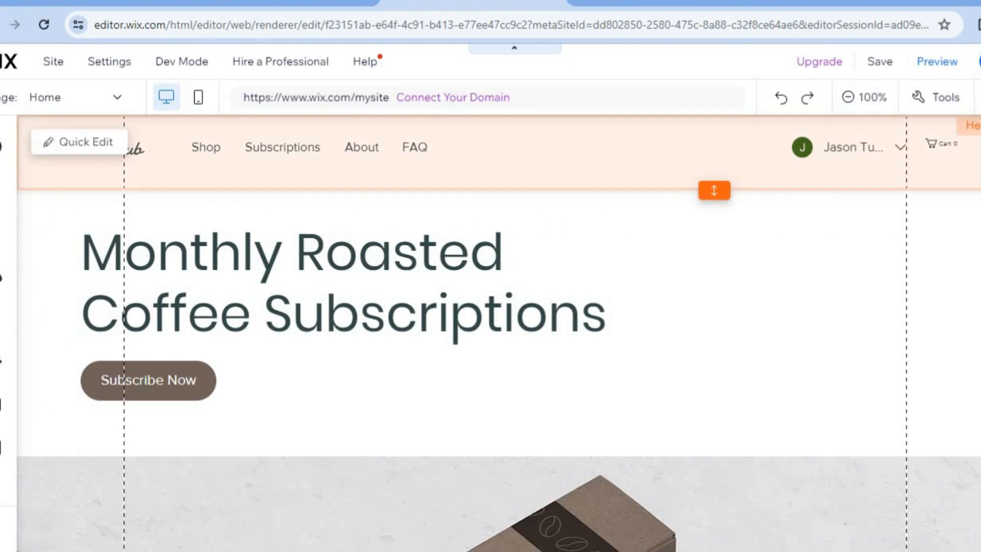
pyautogui.scroll(-10, 498, 332)
pyautogui.click(430, 258)
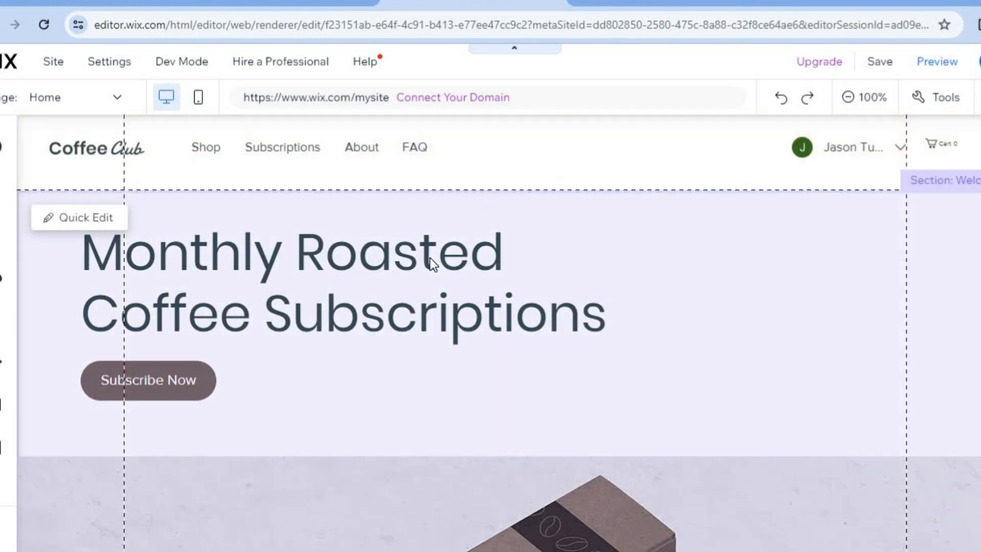
pyautogui.click(98, 166)
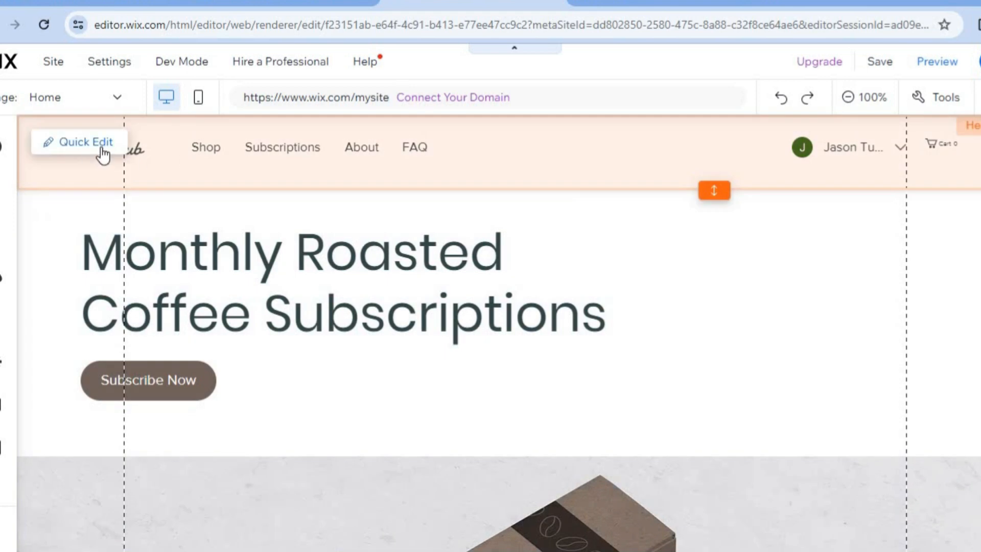
pyautogui.click(101, 147)
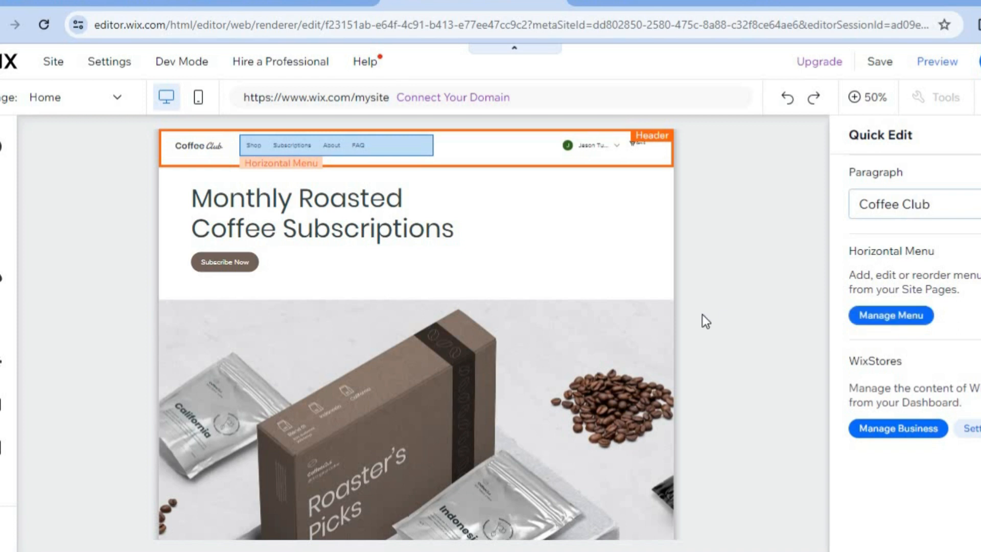
# - Select the Welcome section for quick editing and open the image choices for its strip background
pyautogui.click(548, 272)
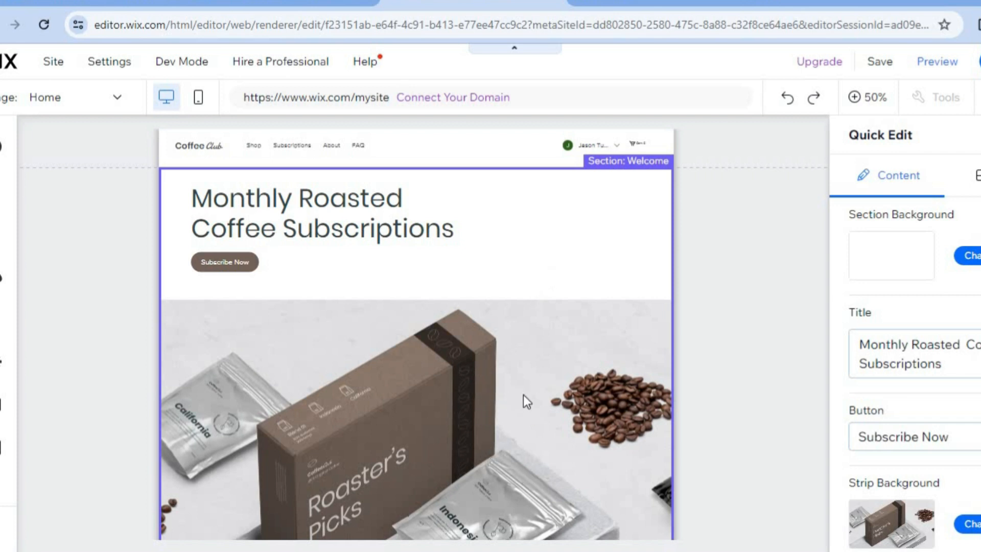
pyautogui.scroll(-1, 914, 353)
pyautogui.click(960, 317)
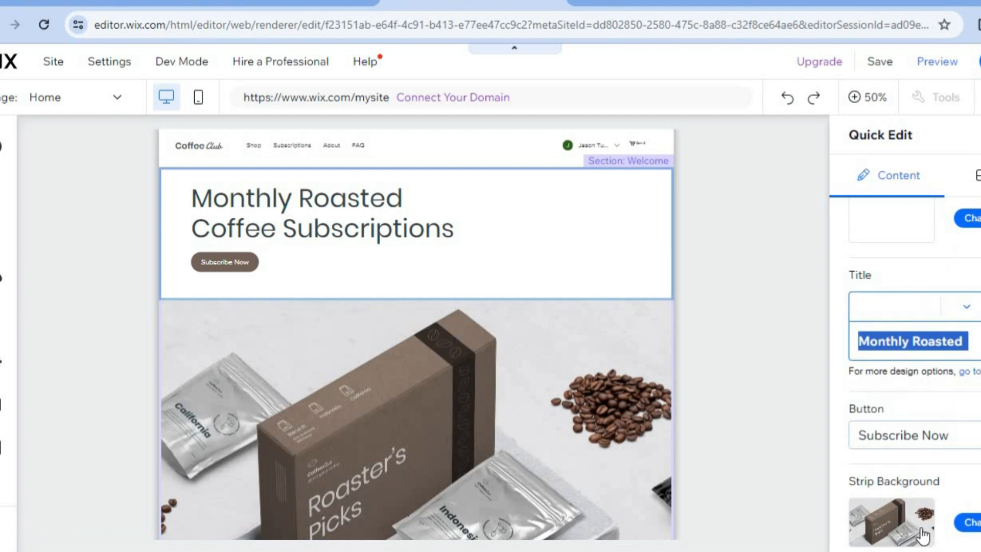
pyautogui.click(973, 542)
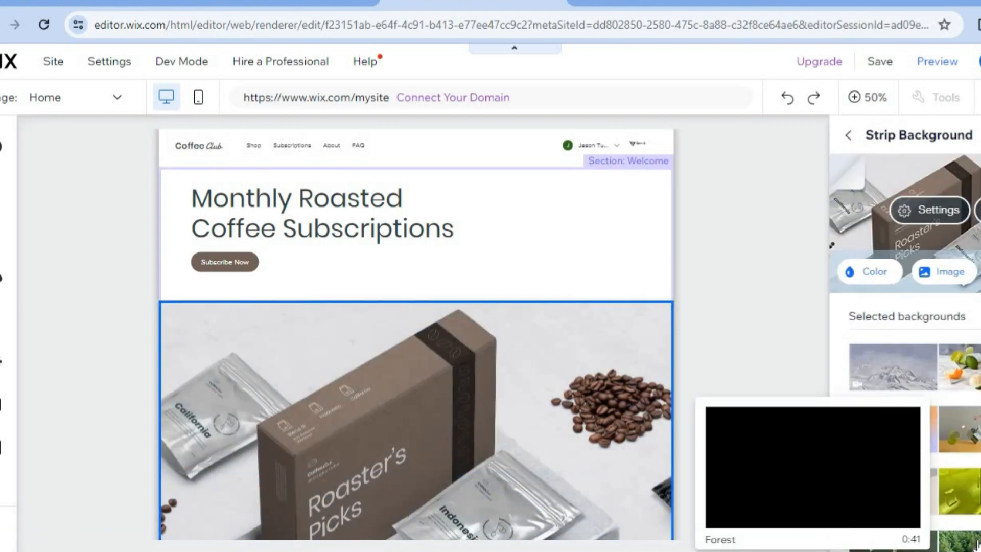
pyautogui.click(953, 276)
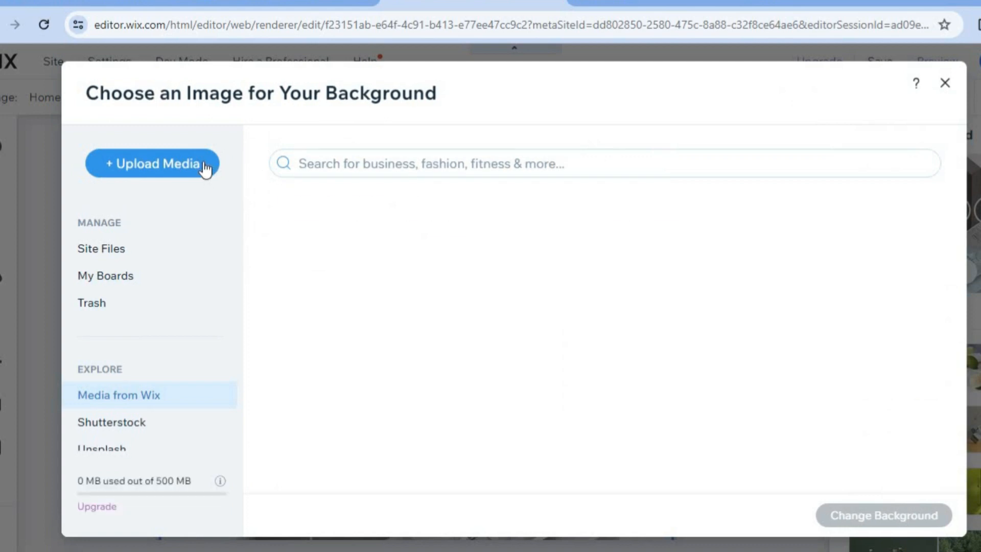
# - Search the media library for SOCKS and set the Red And Black Socks image as the strip background
pyautogui.click(380, 161)
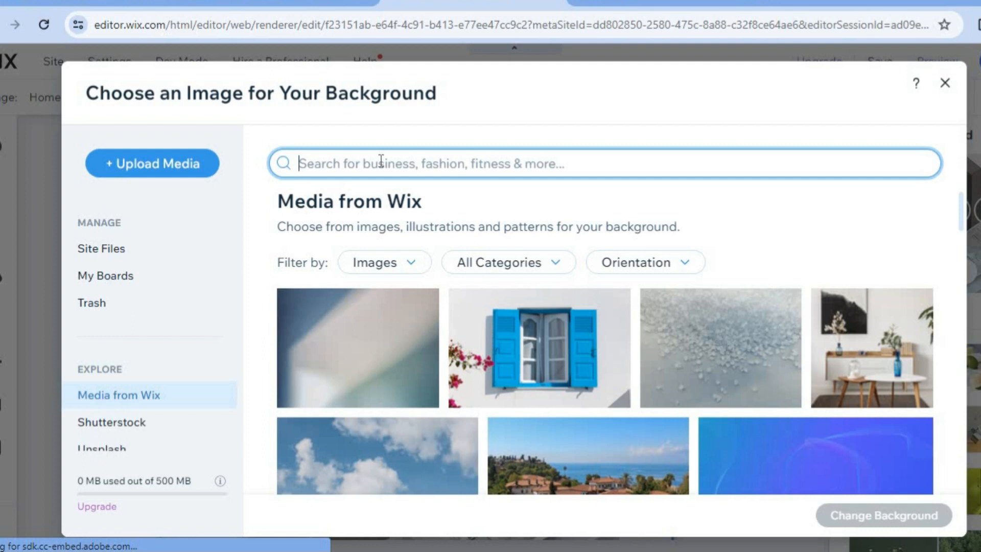
pyautogui.write('soc')
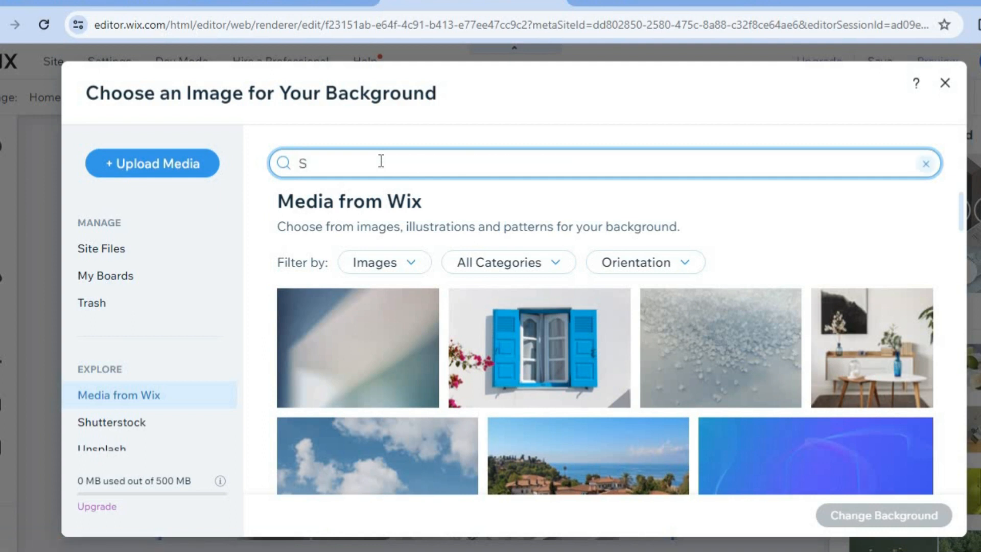
pyautogui.write('ks')
pyautogui.press('Return')
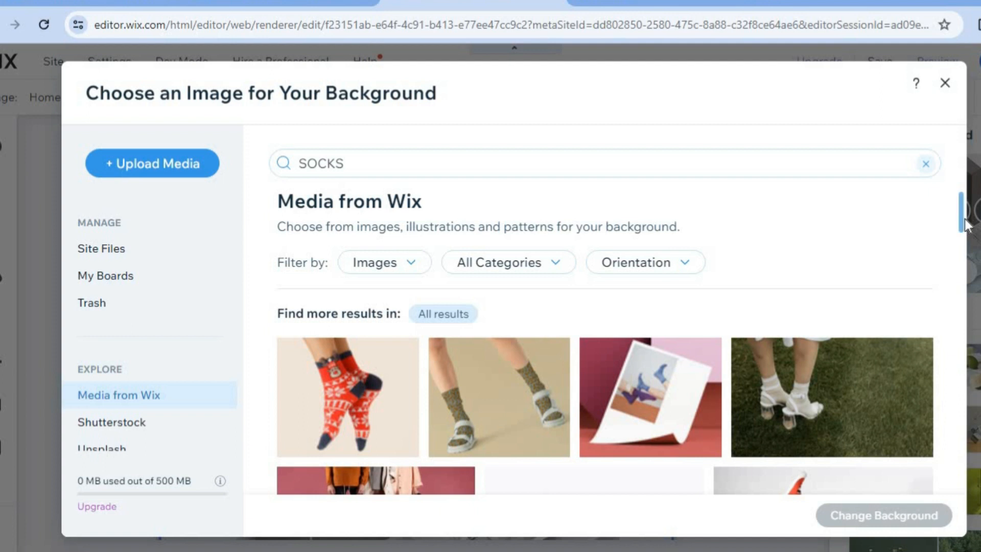
pyautogui.scroll(-1, 962, 232)
pyautogui.moveTo(965, 238); pyautogui.dragTo(960, 249)
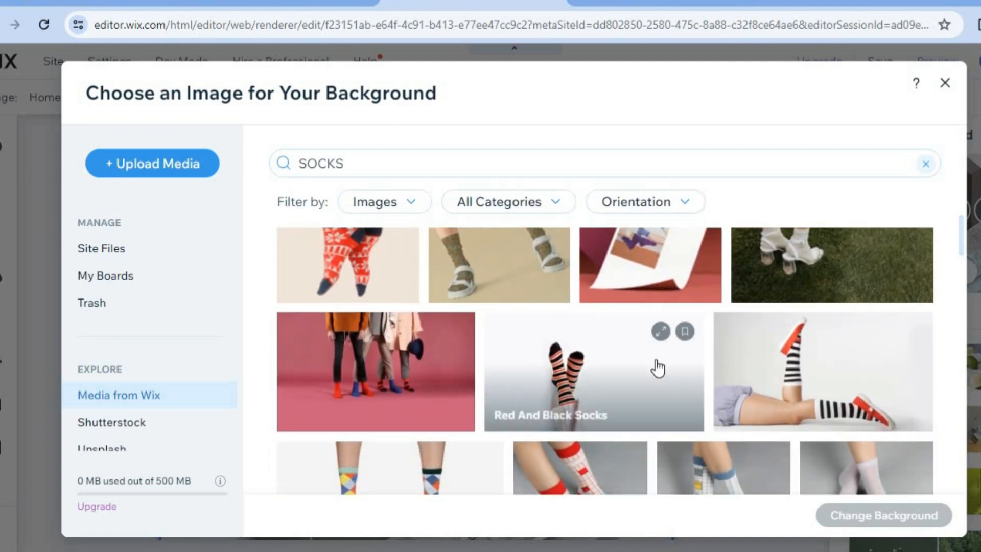
pyautogui.click(597, 384)
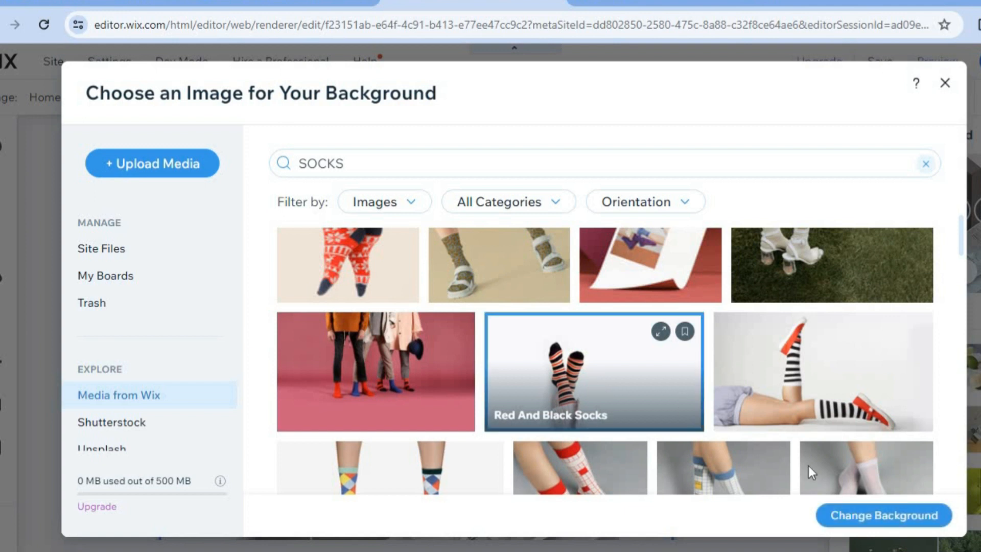
pyautogui.click(852, 516)
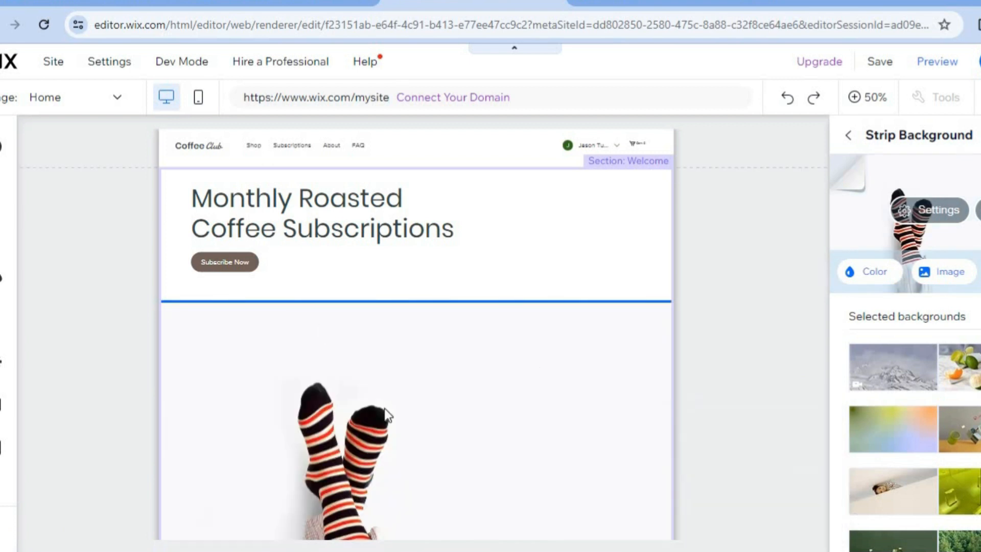
# - Change the Welcome section's title to "Monthly SOCKS Subscriptions" and leave quick editing
pyautogui.click(392, 211)
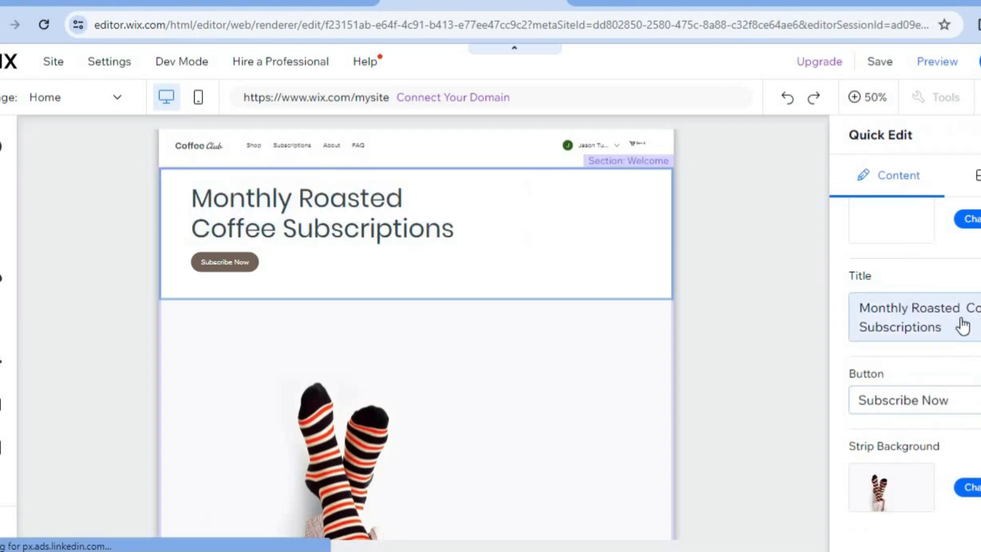
pyautogui.click(945, 330)
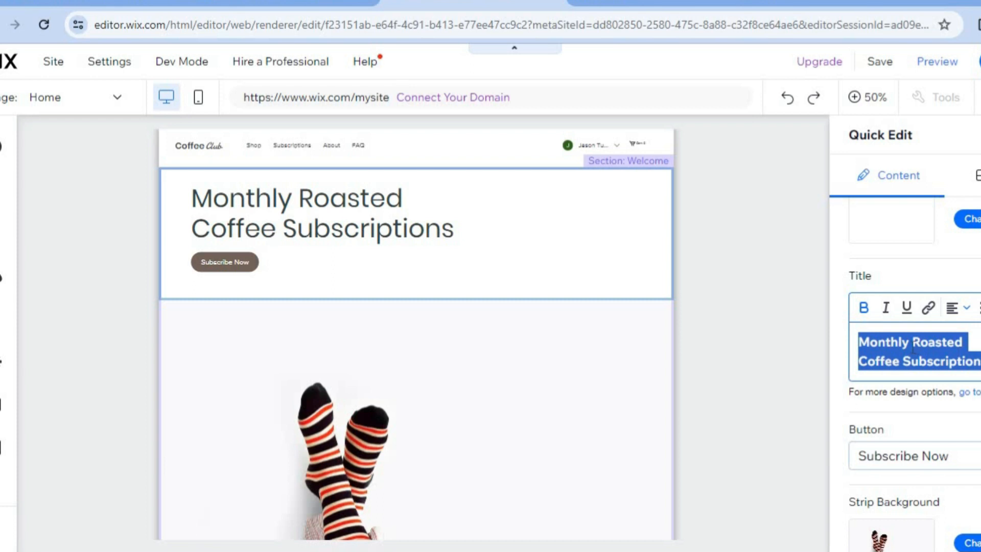
pyautogui.moveTo(912, 343); pyautogui.dragTo(900, 358)
pyautogui.write('SOC')
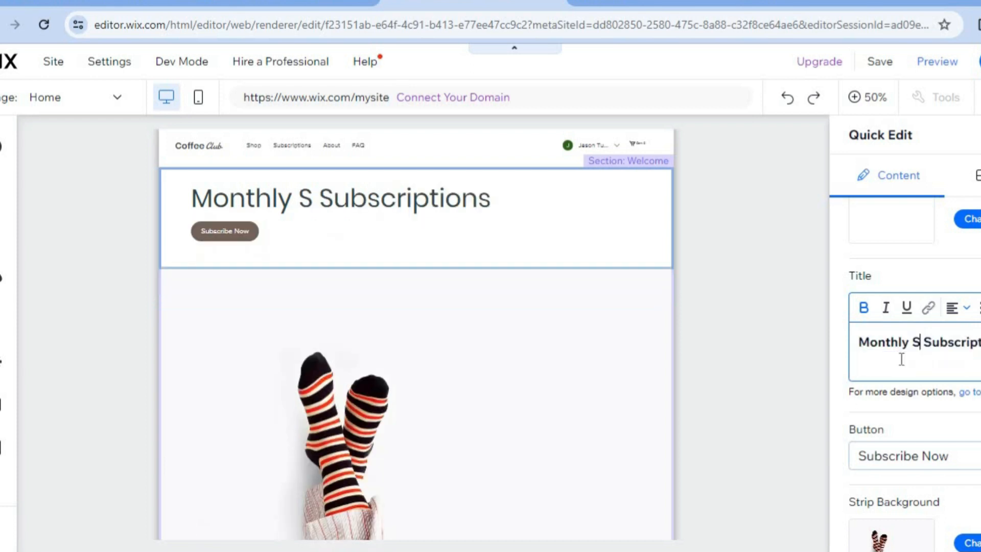
pyautogui.write('KS')
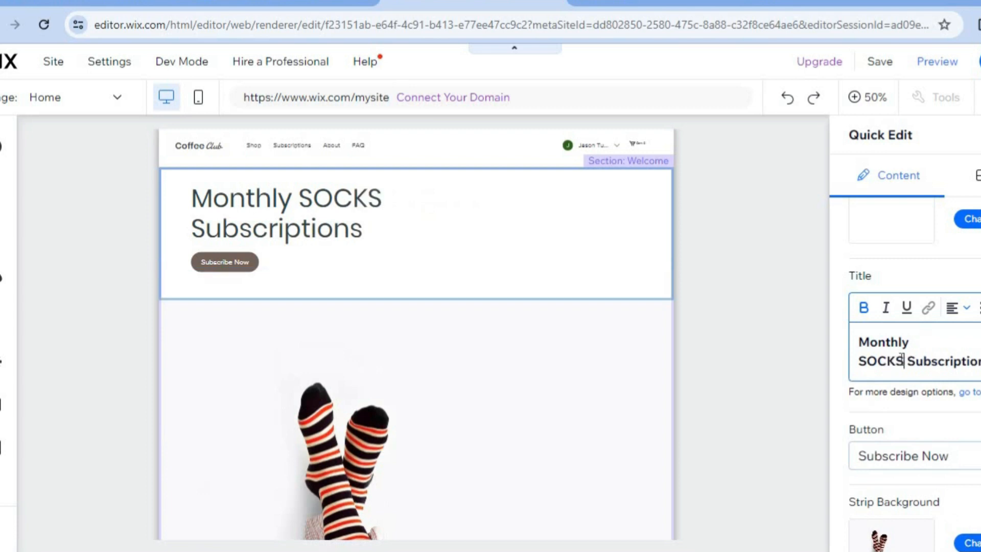
pyautogui.scroll(-1, 909, 372)
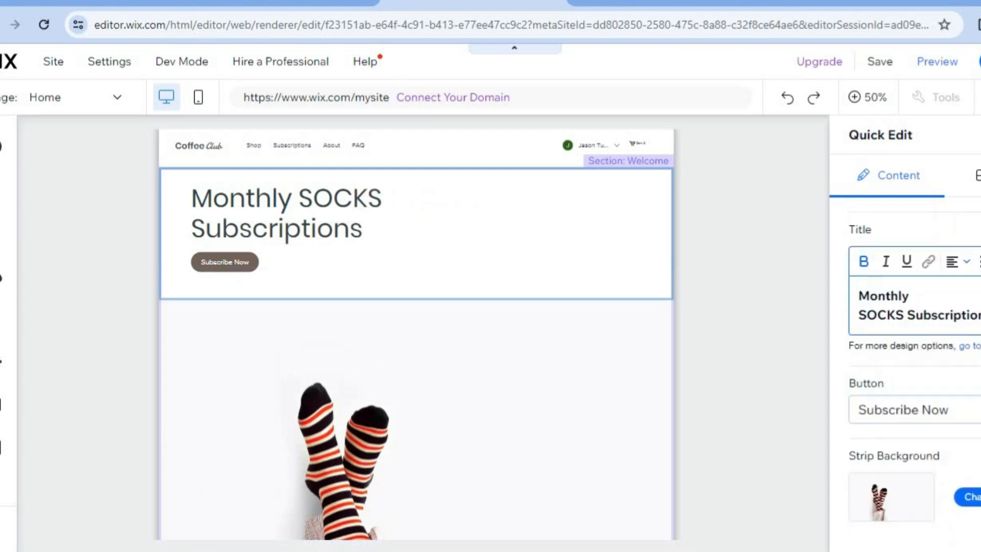
pyautogui.scroll(2, 909, 373)
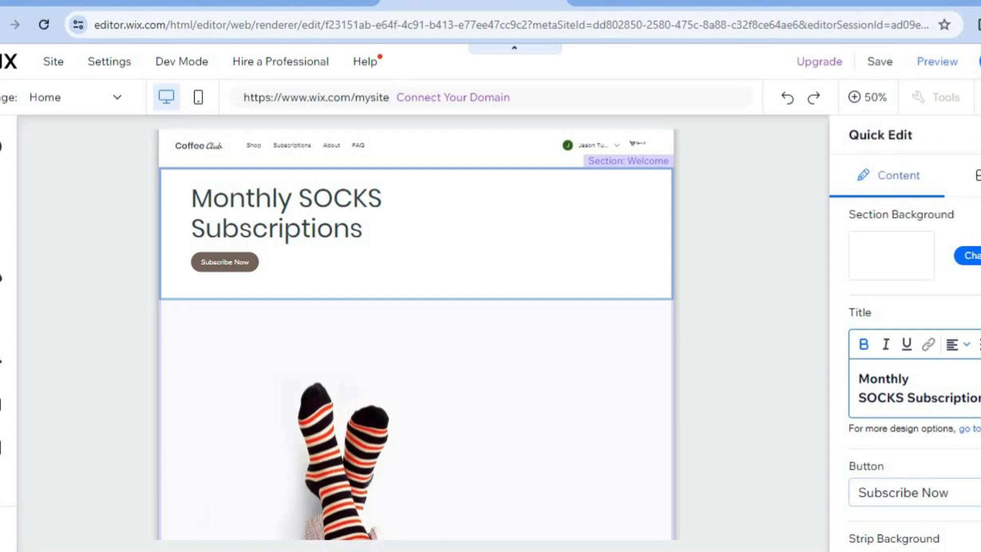
pyautogui.press('Escape')
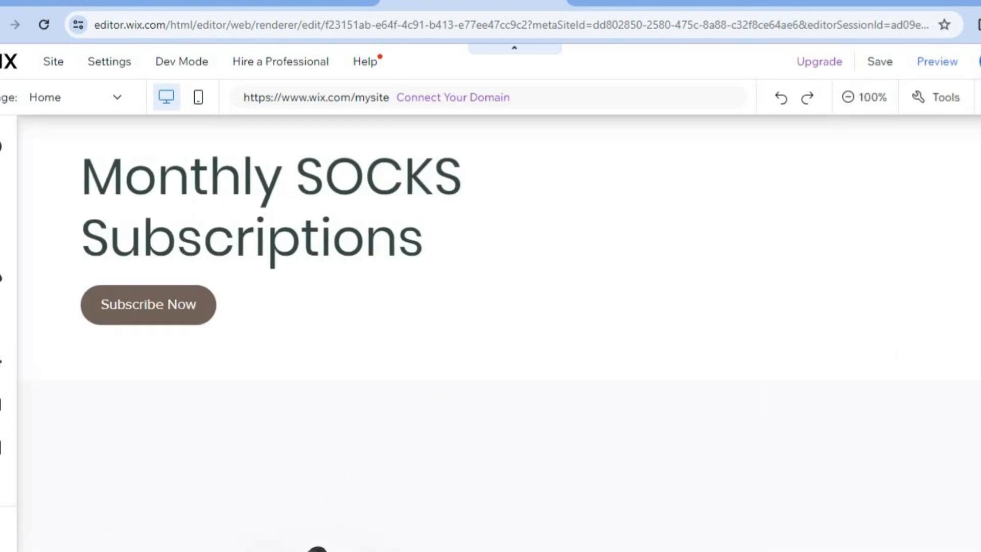
# - Select the Welcome section's title and look over the Home page down to the How it Works section
pyautogui.click(270, 205)
pyautogui.scroll(-3, 490, 332)
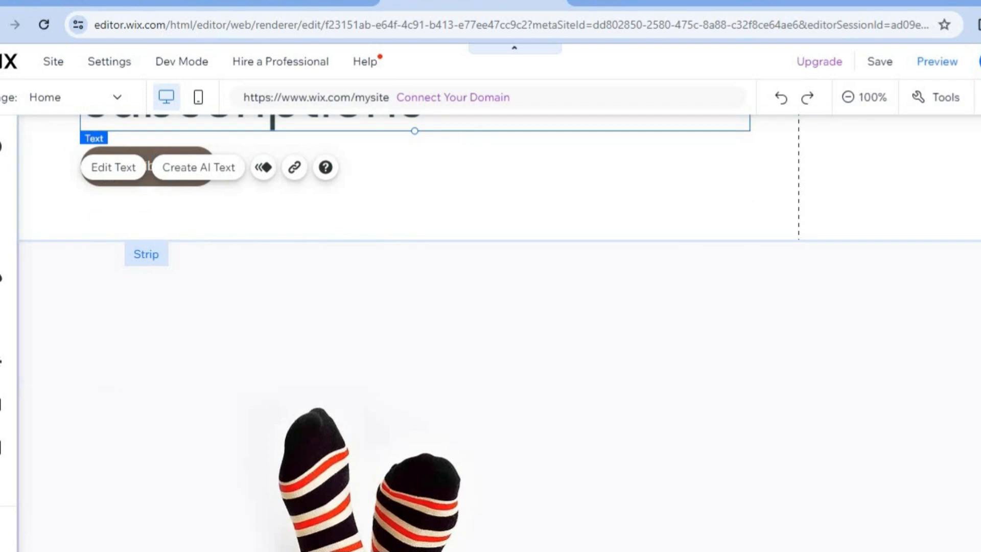
pyautogui.scroll(-10, 490, 332)
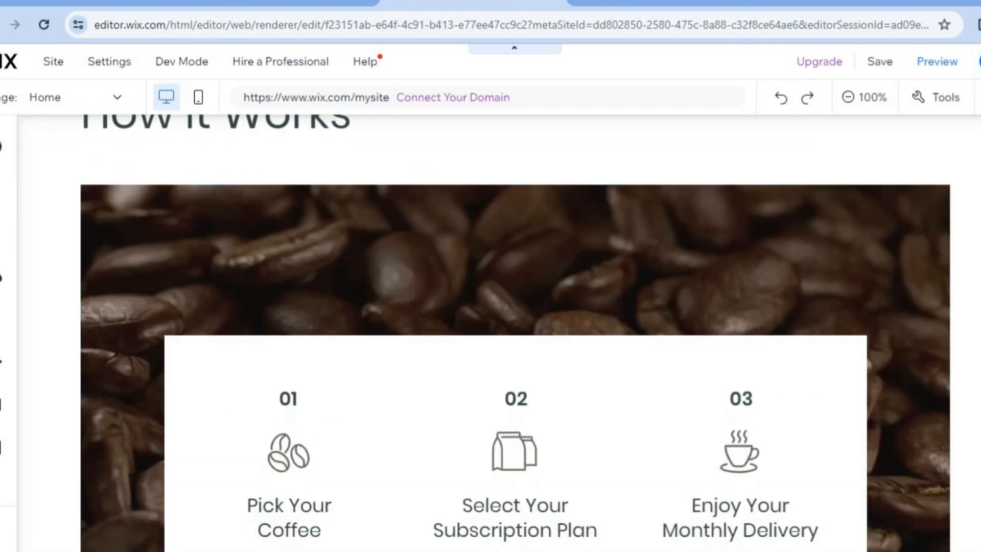
pyautogui.scroll(12, 614, 209)
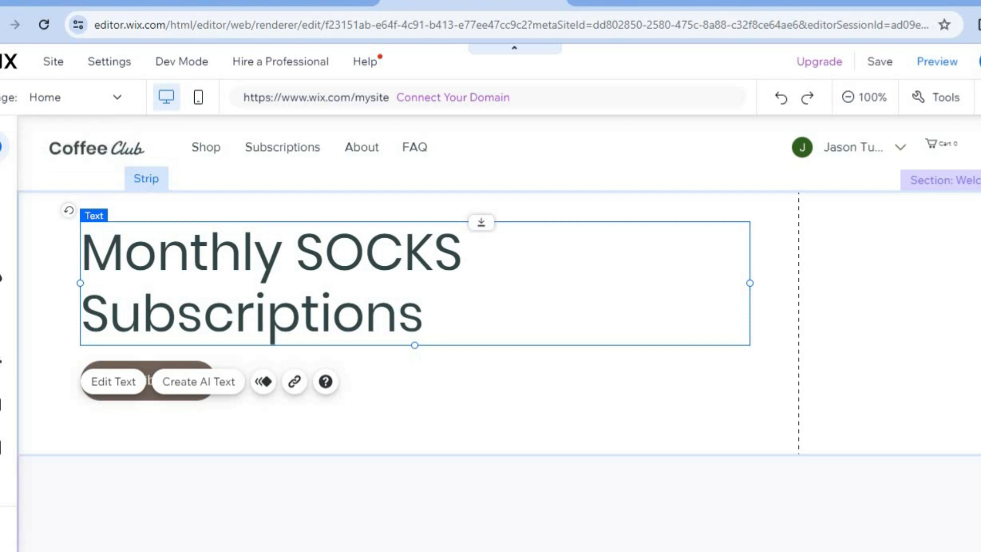
# - Browse the text, image, and contact and form elements that can be added to the page, without adding any
pyautogui.click(1, 146)
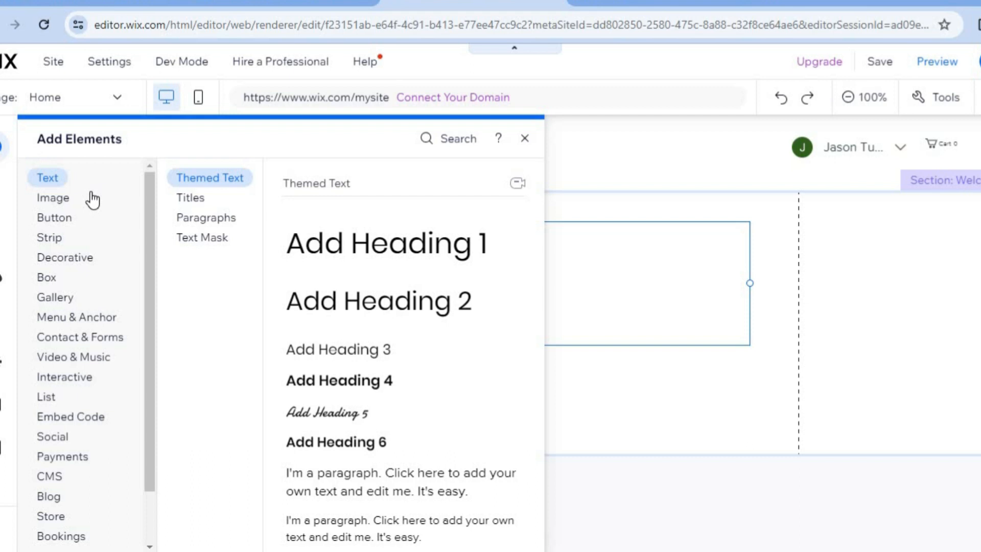
pyautogui.click(72, 198)
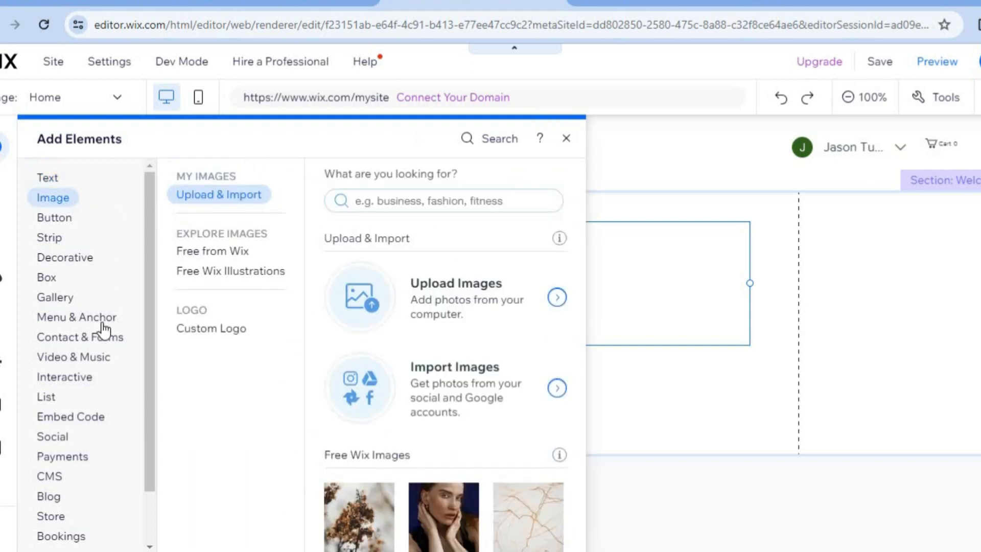
pyautogui.click(92, 337)
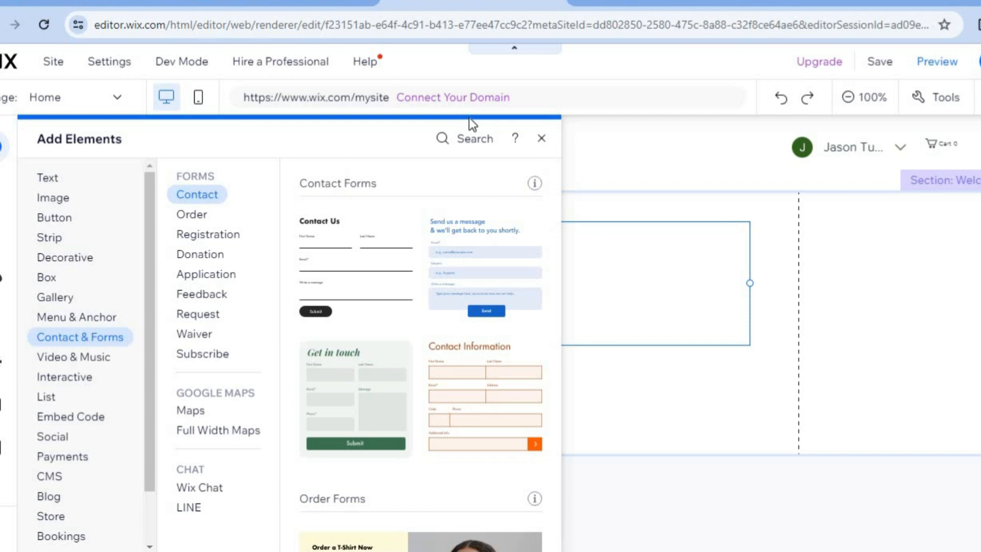
pyautogui.click(548, 137)
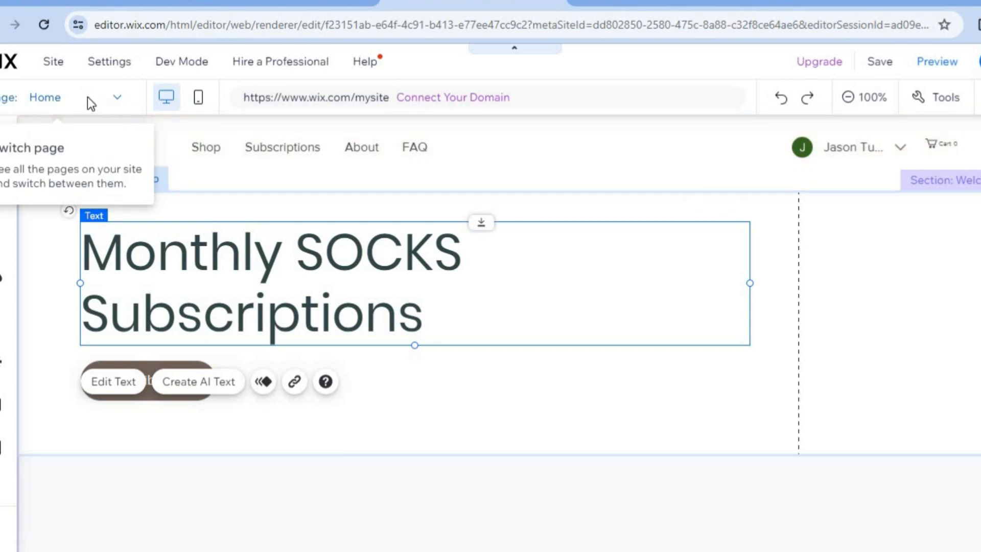
# - Switch to the Shop page and look through its product grid
pyautogui.click(87, 97)
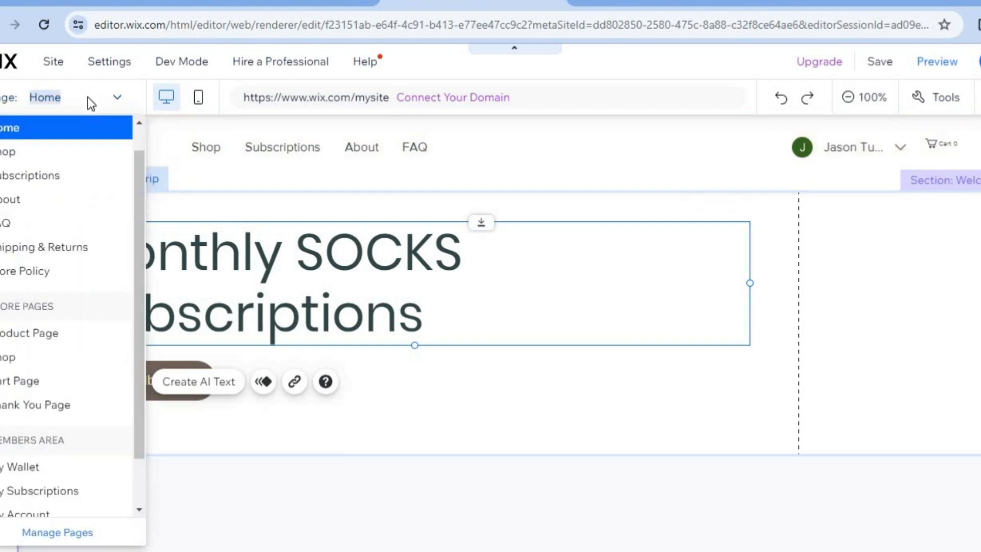
pyautogui.click(55, 151)
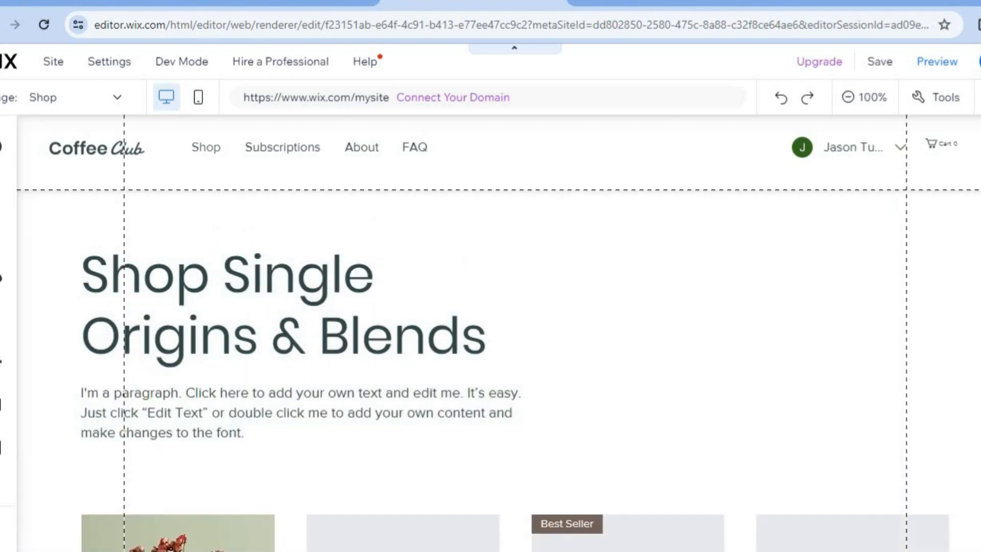
pyautogui.click(677, 274)
pyautogui.scroll(-2, 678, 273)
pyautogui.scroll(-15, 515, 332)
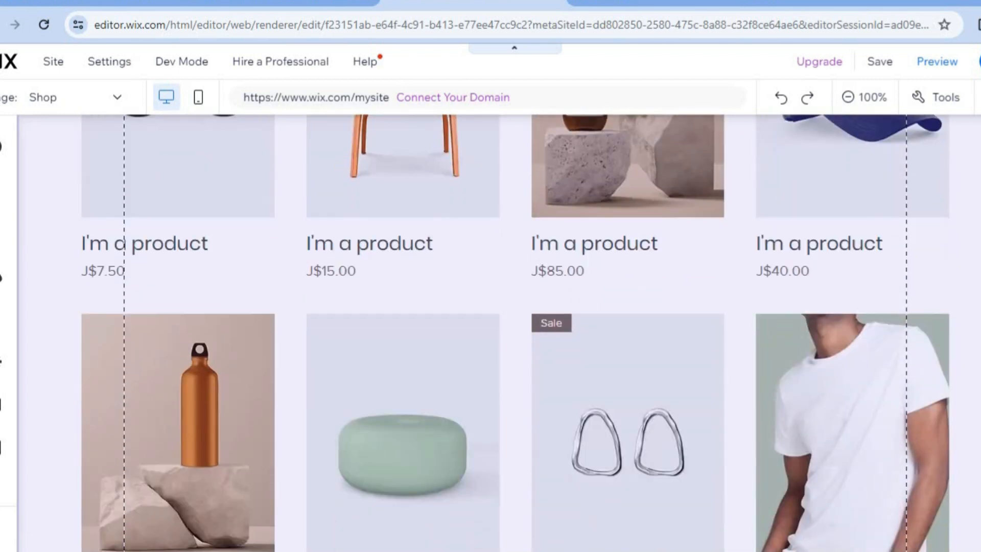
pyautogui.scroll(15, 497, 332)
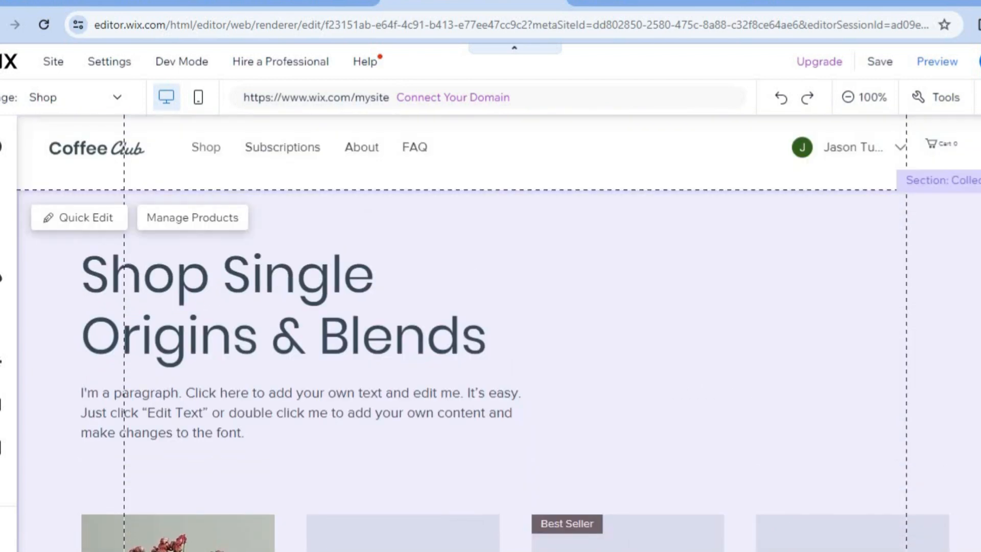
# - Open the store's product management, select all products and view the bulk actions available without applying one
pyautogui.click(209, 218)
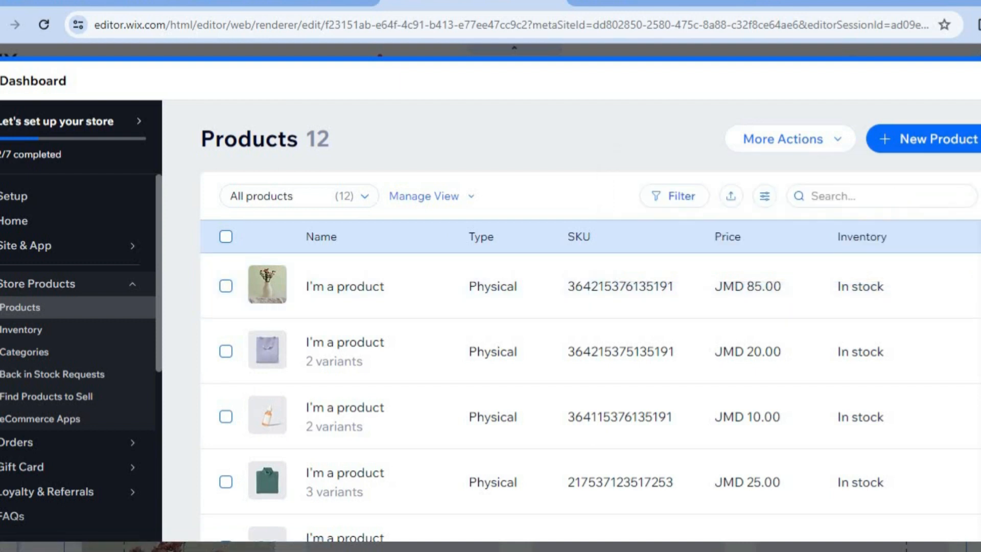
pyautogui.click(226, 237)
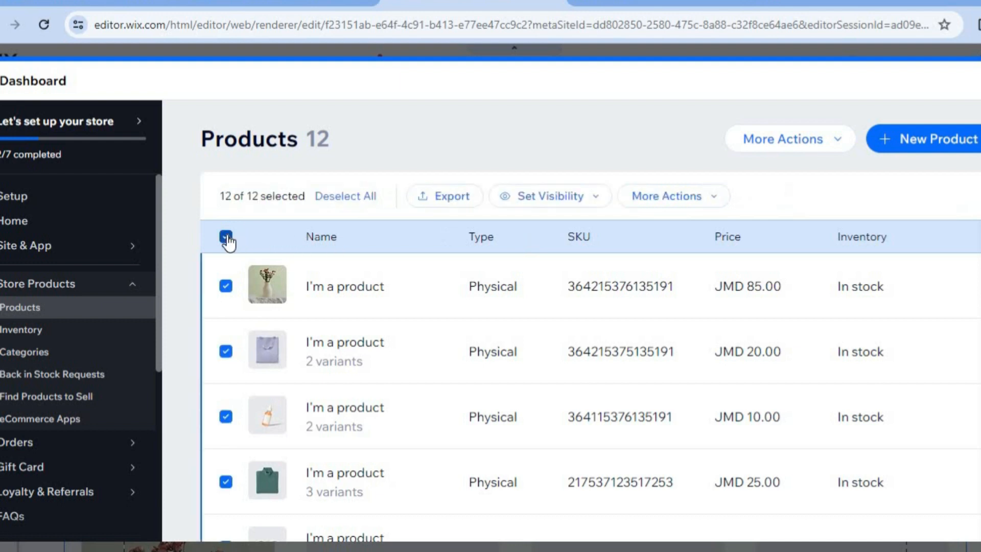
pyautogui.click(704, 203)
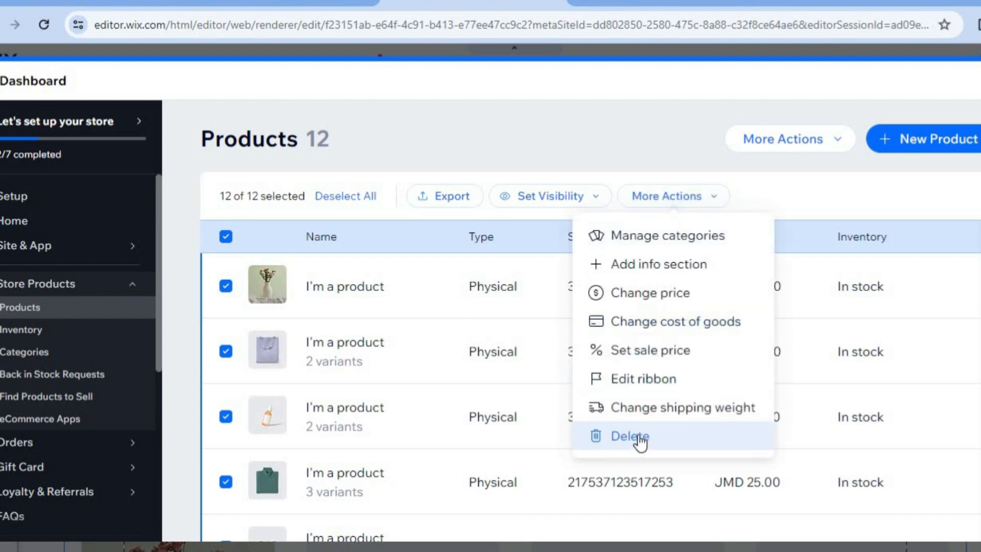
pyautogui.click(819, 194)
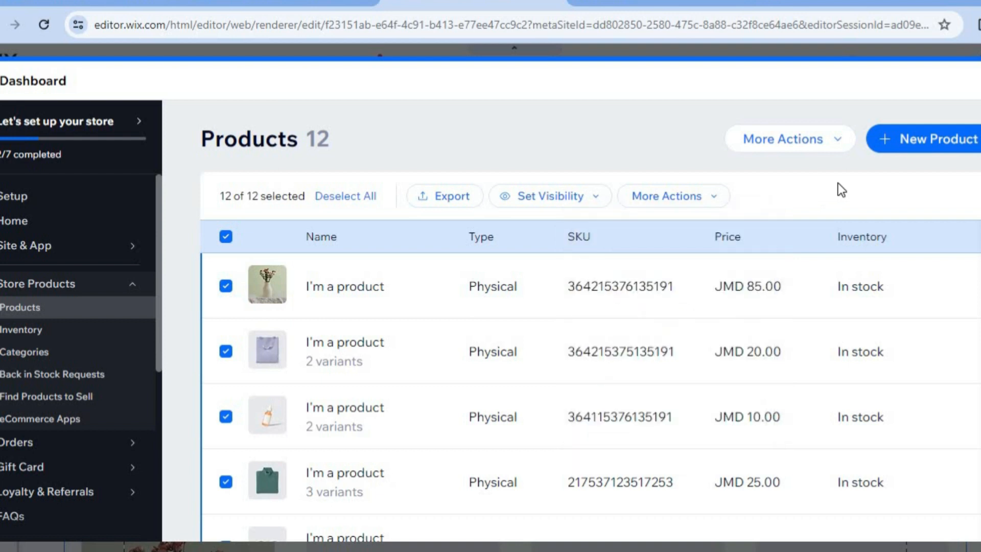
# - Open a new physical product form and examine its basic info, pricing, product options, inventory and shipping, and pre-order settings
pyautogui.click(908, 143)
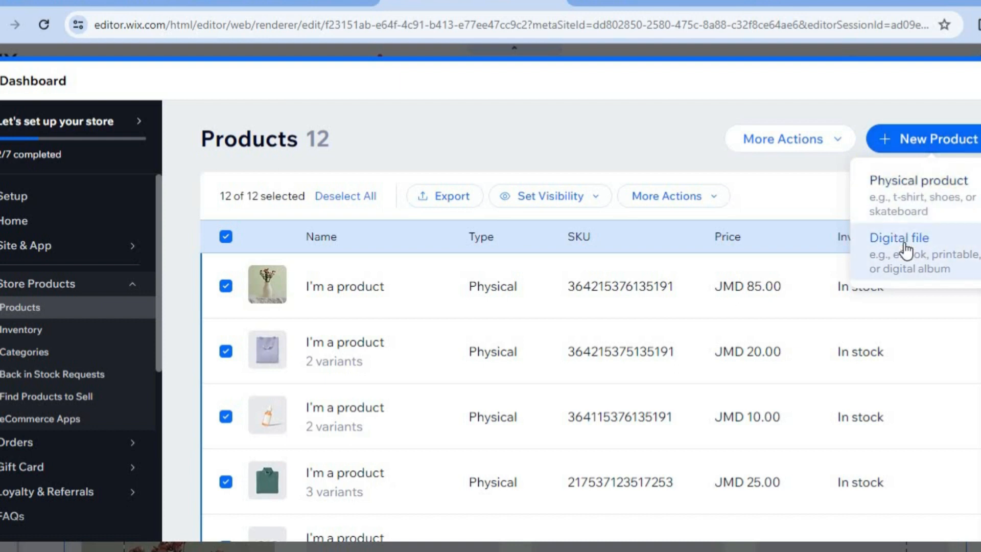
pyautogui.click(912, 182)
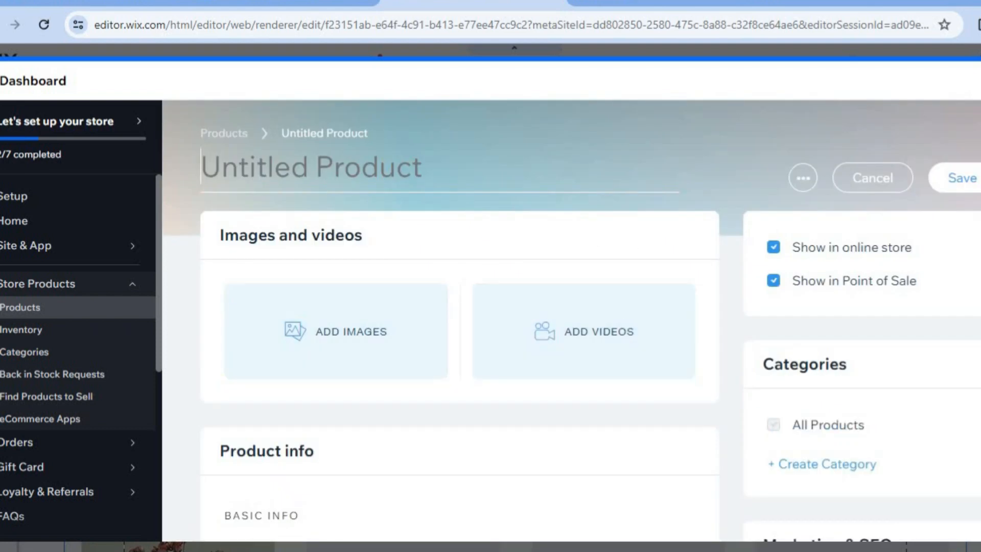
pyautogui.scroll(-5, 583, 331)
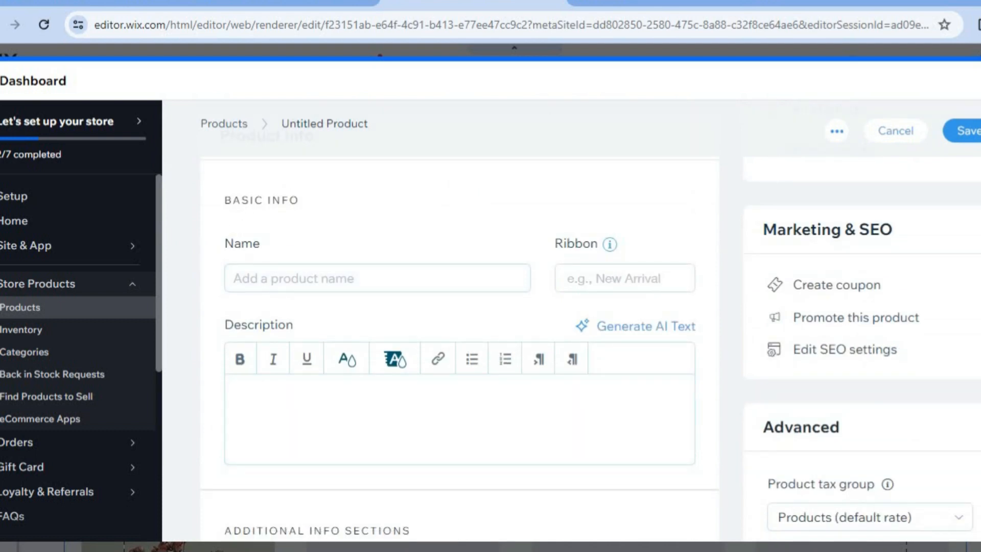
pyautogui.scroll(-7, 482, 344)
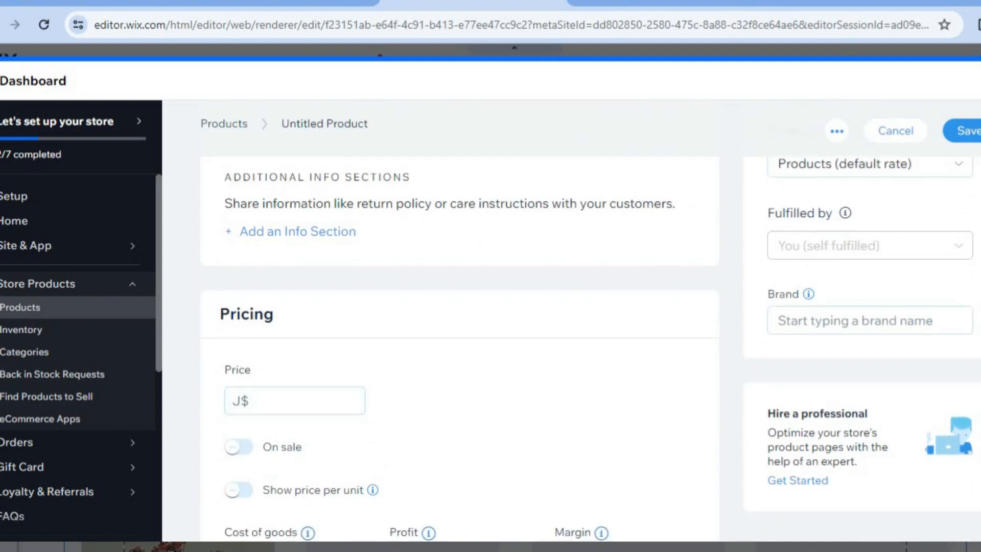
pyautogui.scroll(-8, 482, 344)
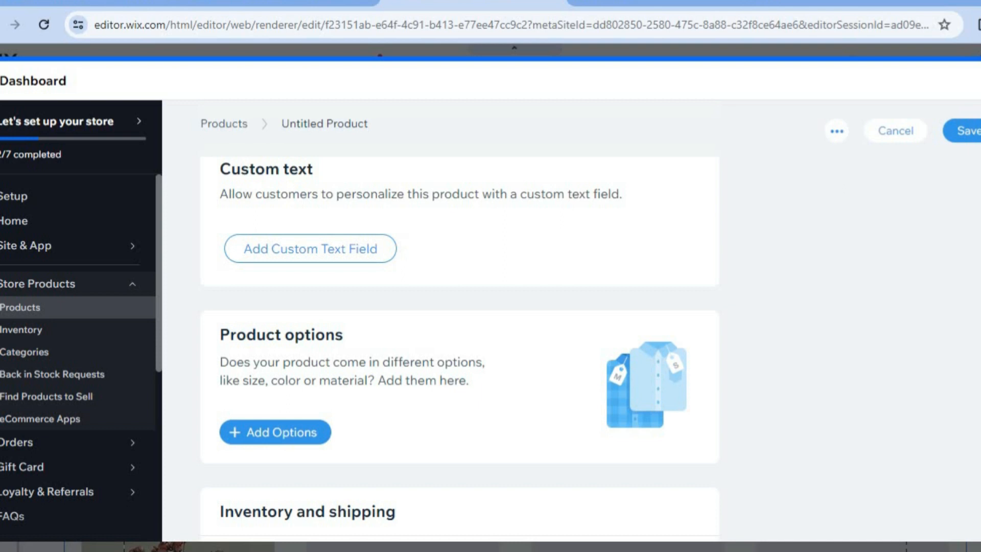
pyautogui.scroll(-10, 460, 348)
pyautogui.scroll(5, 460, 347)
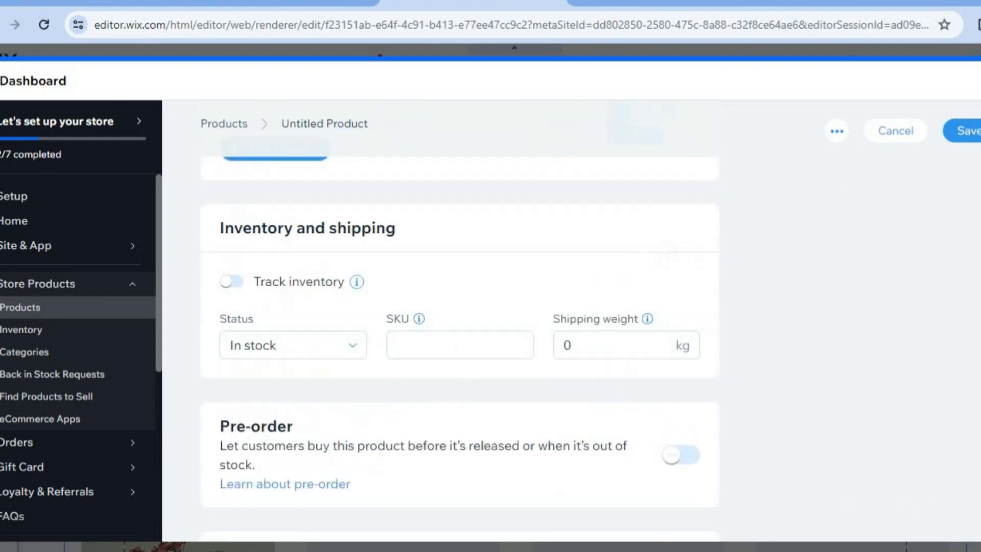
pyautogui.scroll(10, 459, 347)
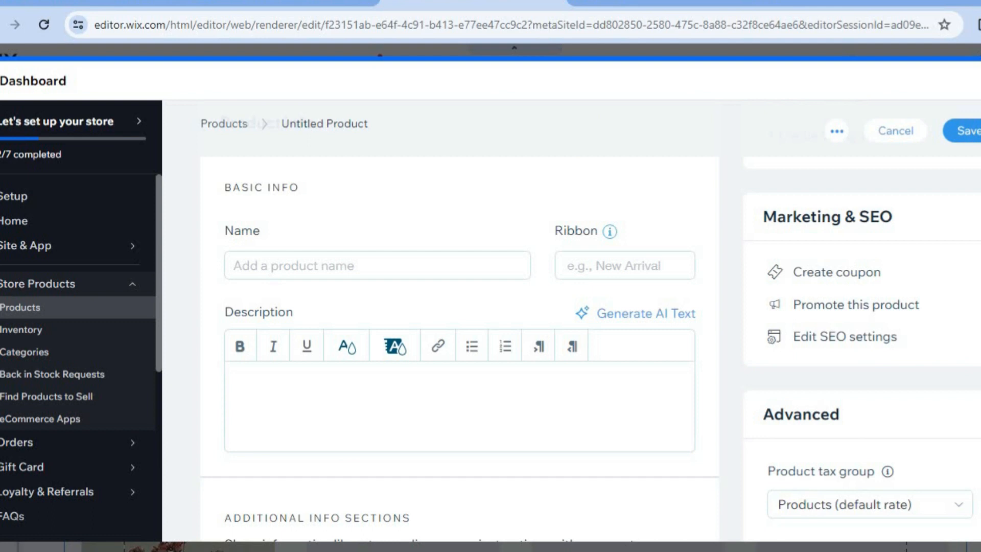
pyautogui.scroll(5, 460, 348)
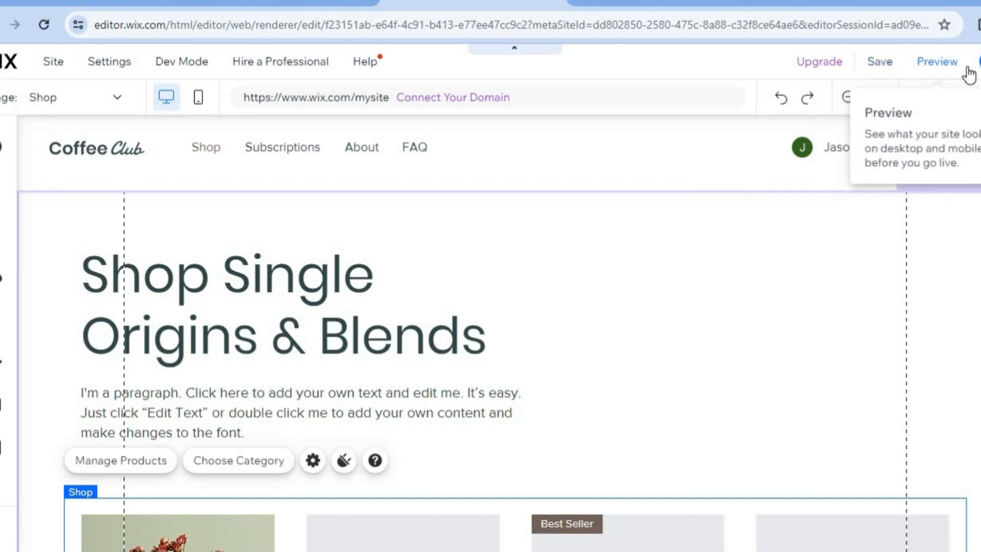
# - Preview the Shop page in desktop view and look through its products
pyautogui.click(934, 70)
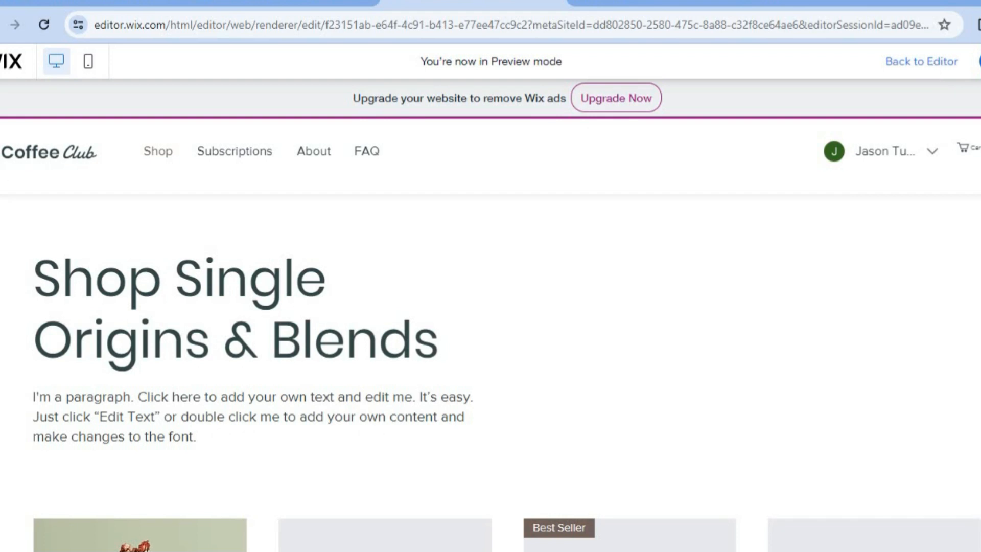
pyautogui.scroll(-8, 490, 358)
pyautogui.scroll(2, 490, 357)
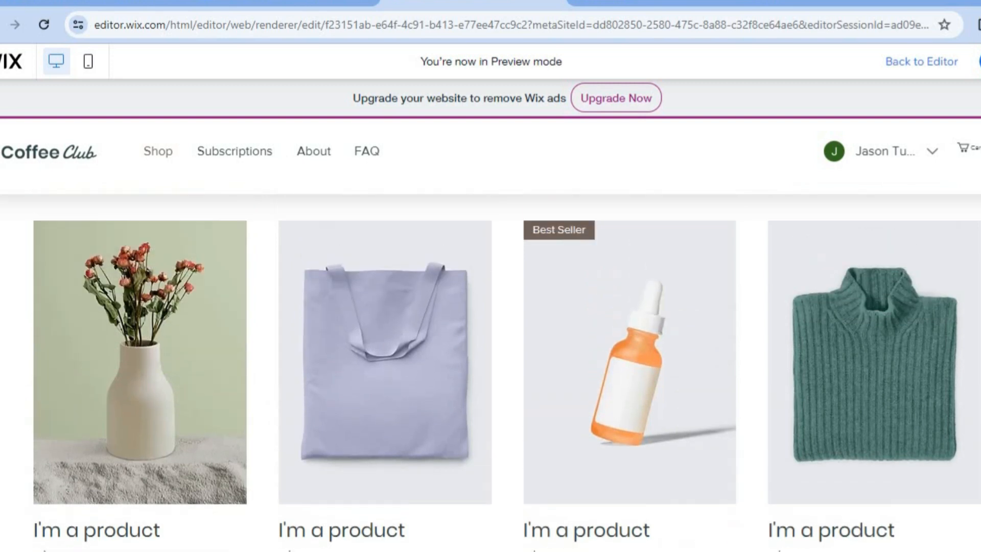